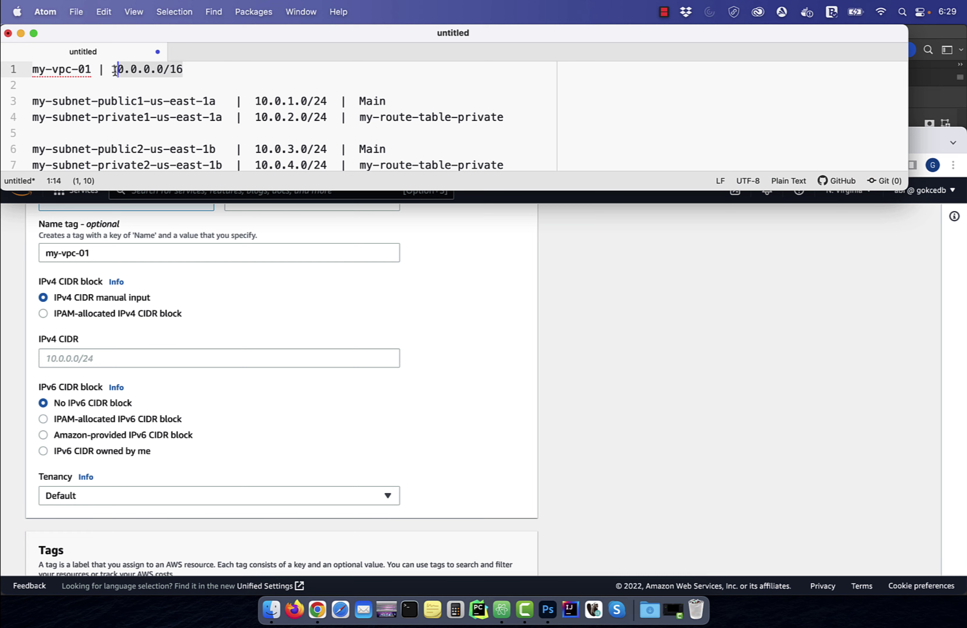
Step: Set the IPv4 CIDR of my-vpc-01 to 10.0.0.0/16, copied from the notes in the text editor
key(super+c)
click(136, 354)
key(super+v)
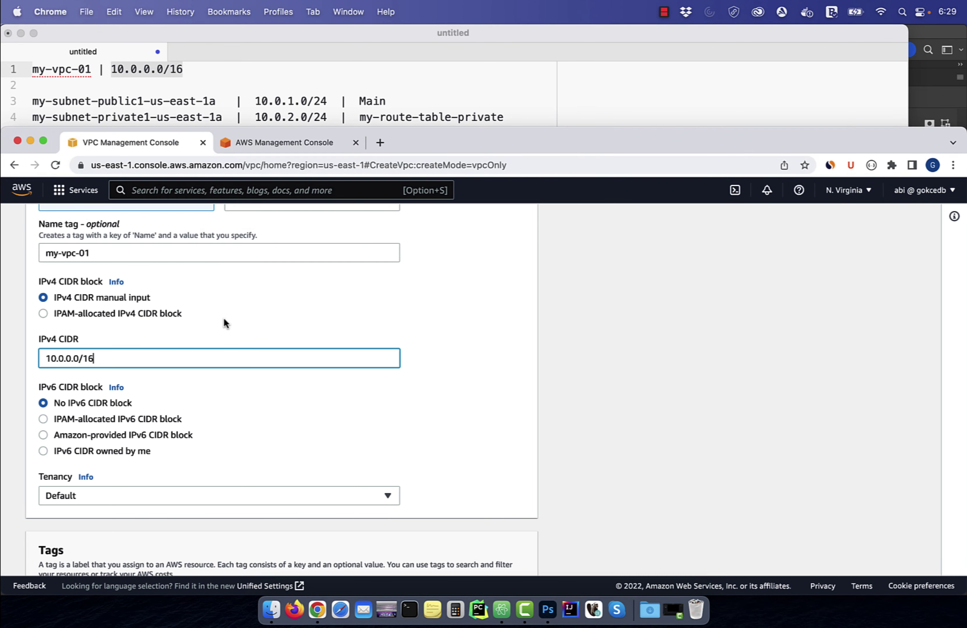
scroll(225, 322, down, 2)
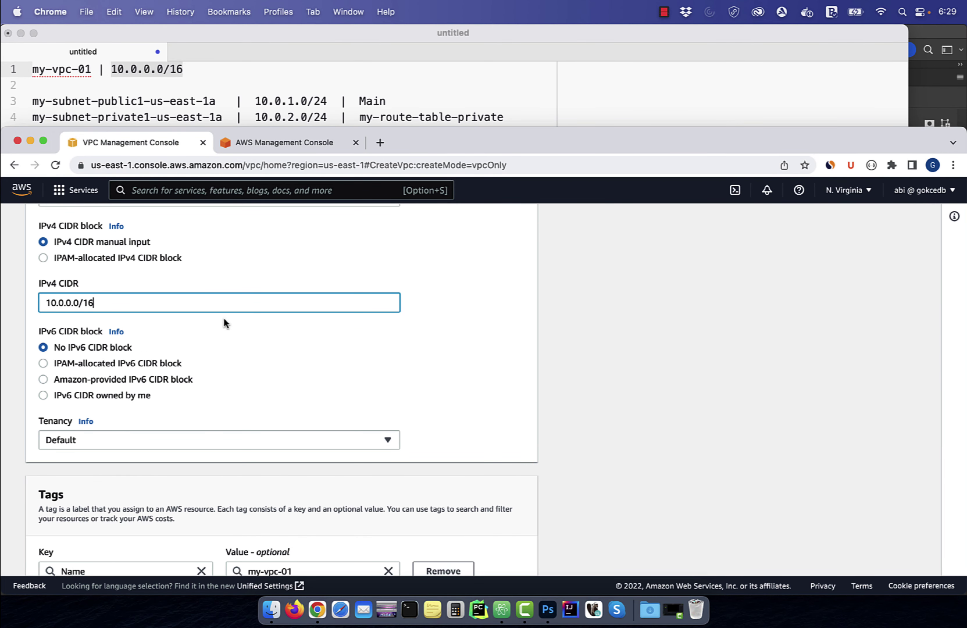
Step: Look up a subnet creator on the web and open the IPv4 Subnet Creator page in a new tab
click(380, 143)
text(sub)
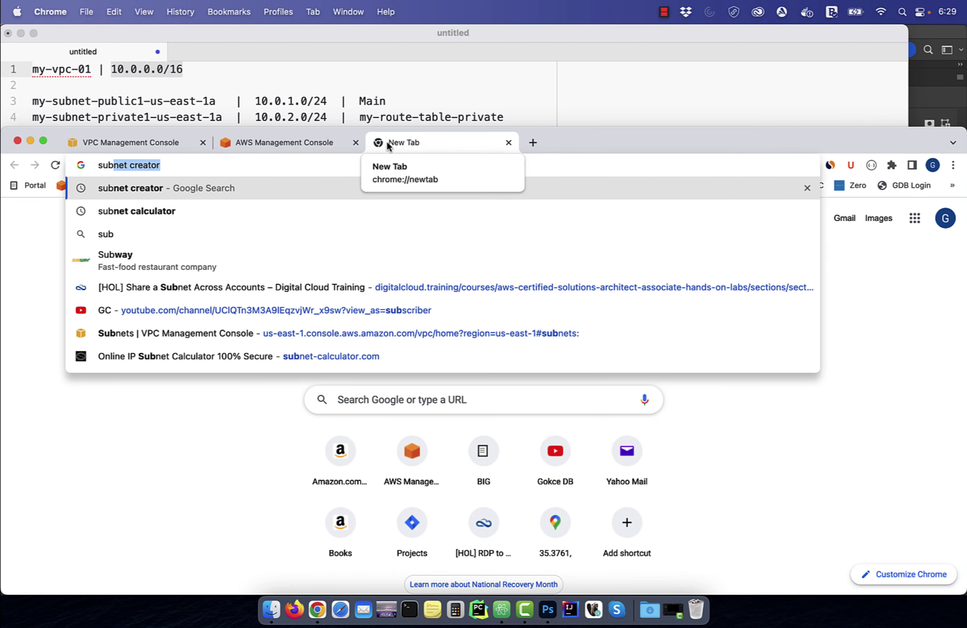
key(Return)
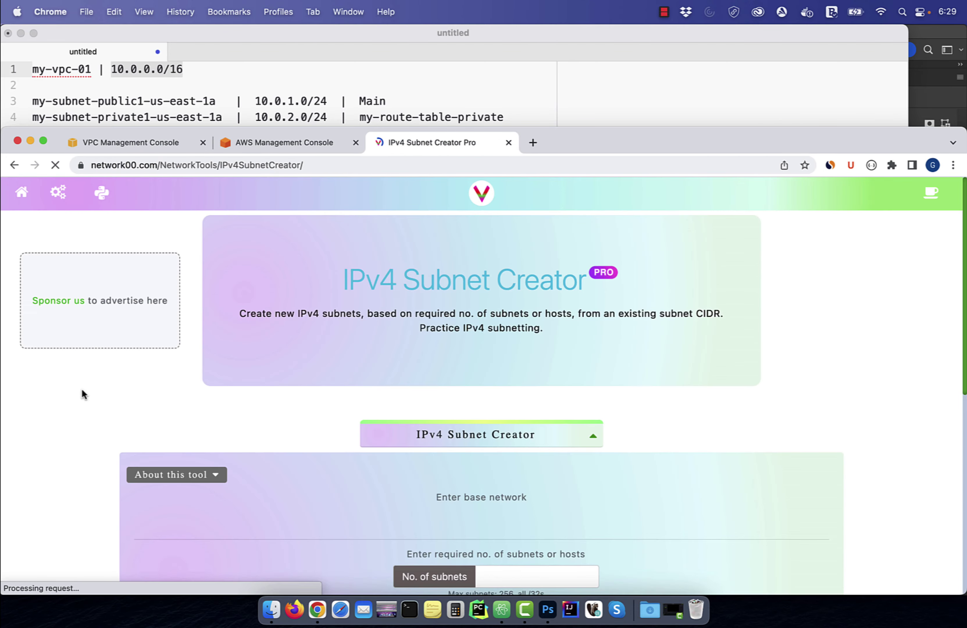
scroll(244, 379, down, 3)
Step: Set the base network to address 10.0.0.0 with subnet mask 255.255.0.0 (/16)
click(412, 382)
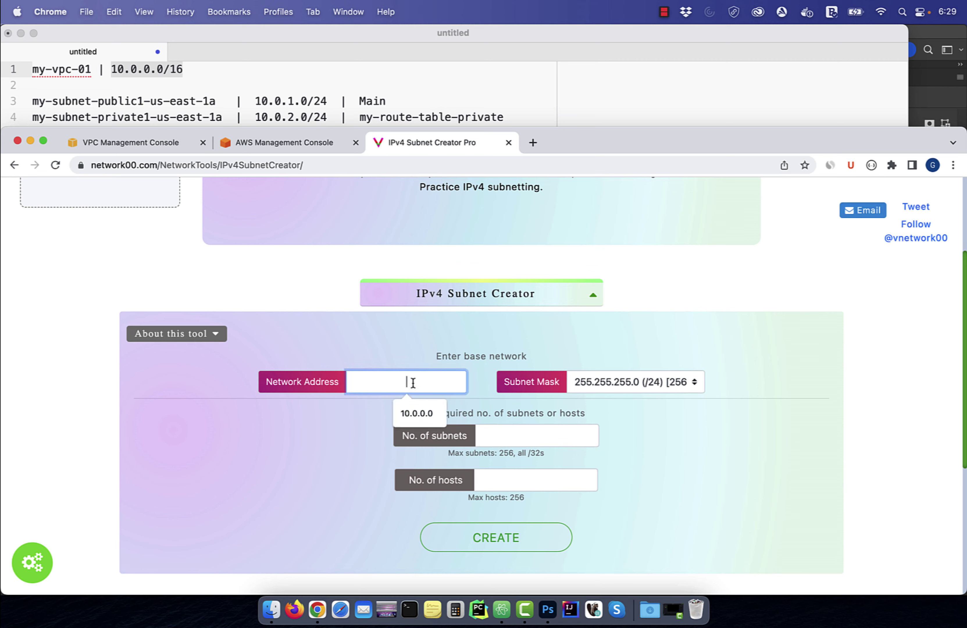
click(418, 410)
click(677, 385)
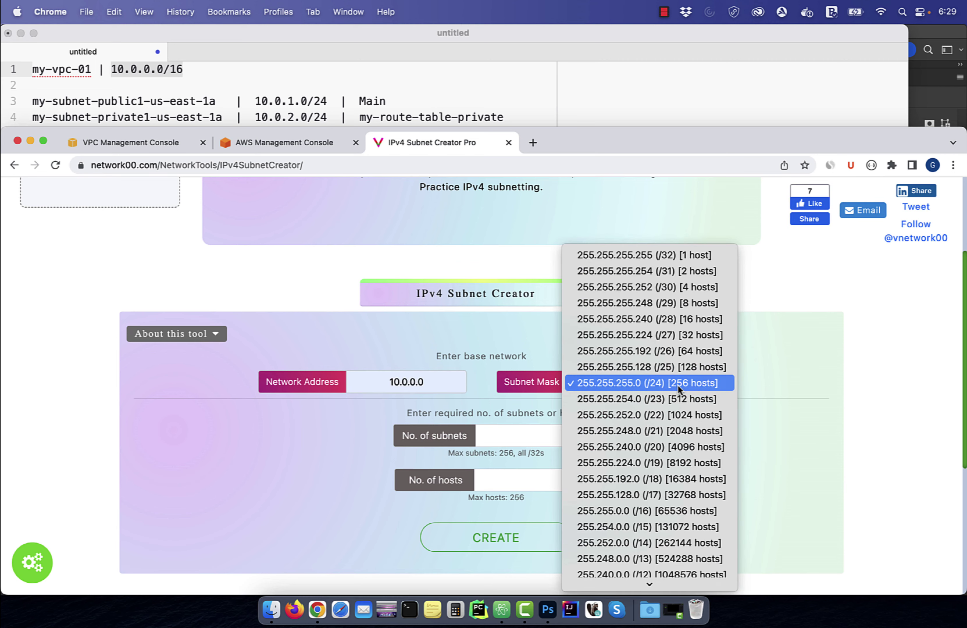
click(666, 508)
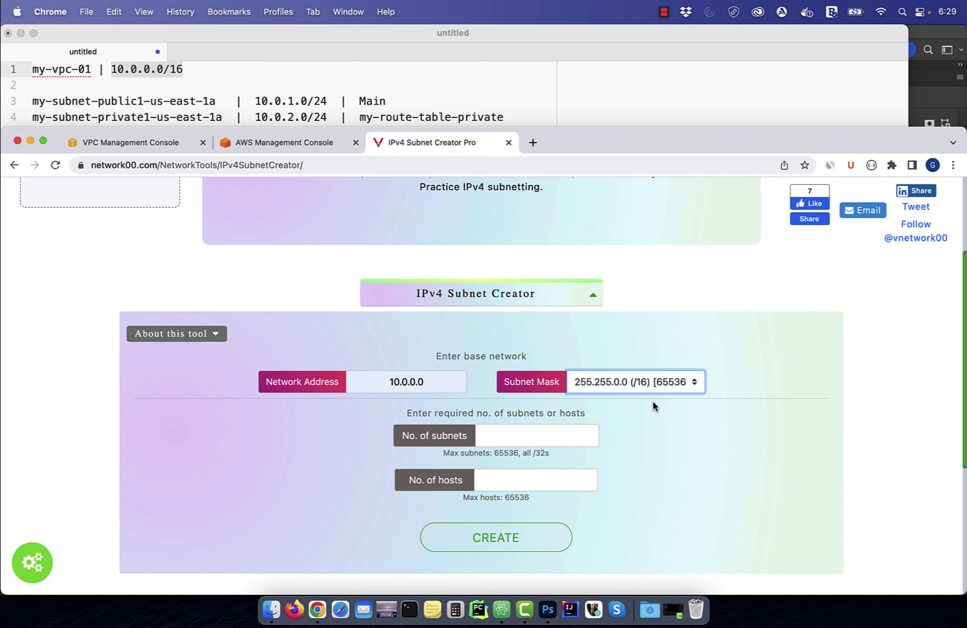
Step: Generate the list of subnets for the base network with 256 addresses per subnet
scroll(669, 395, down, 2)
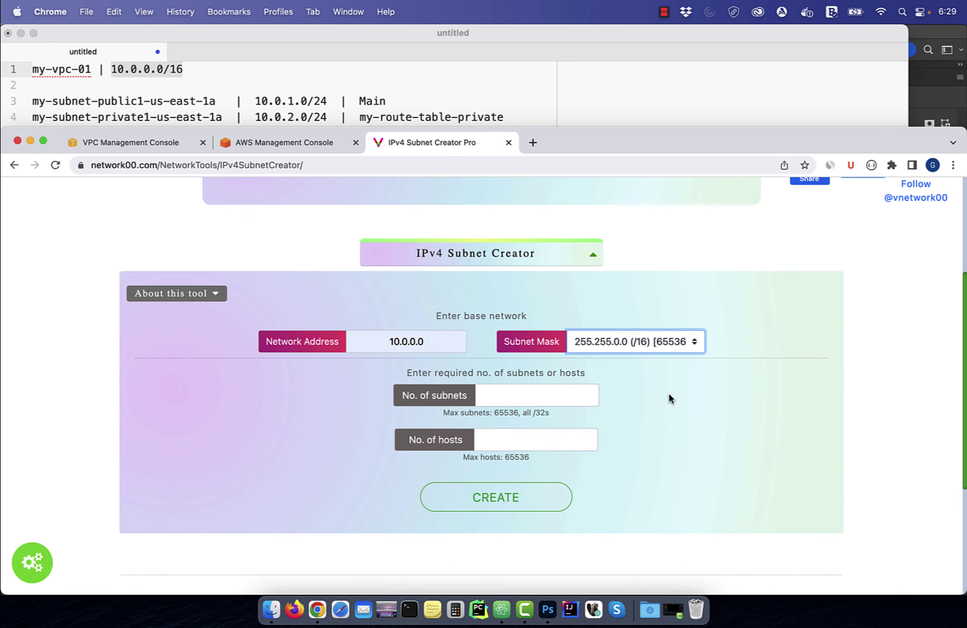
click(562, 441)
click(537, 471)
click(495, 497)
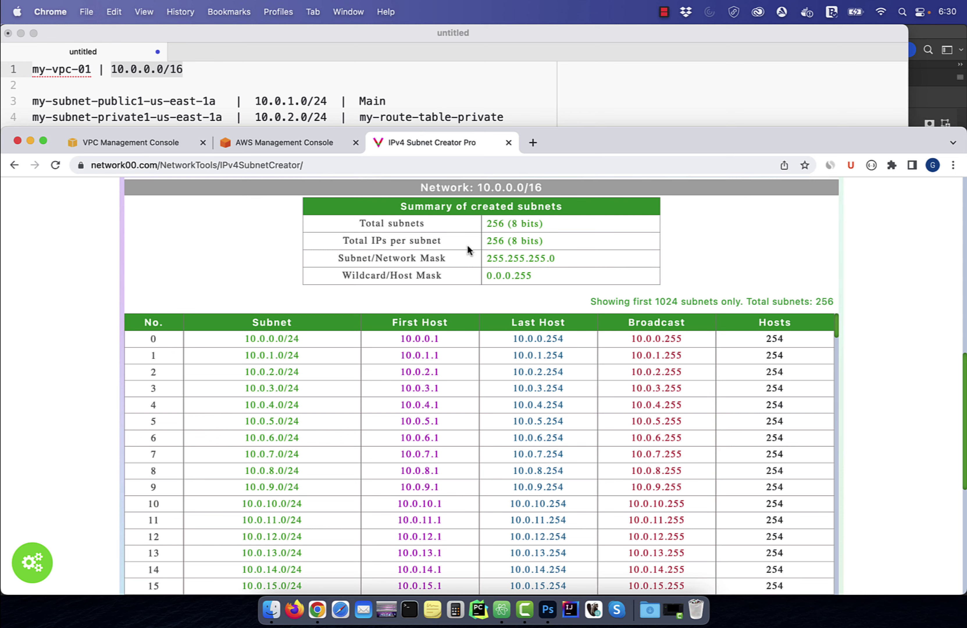
Step: Return to the VPC creation form and create the VPC my-vpc-01
click(128, 144)
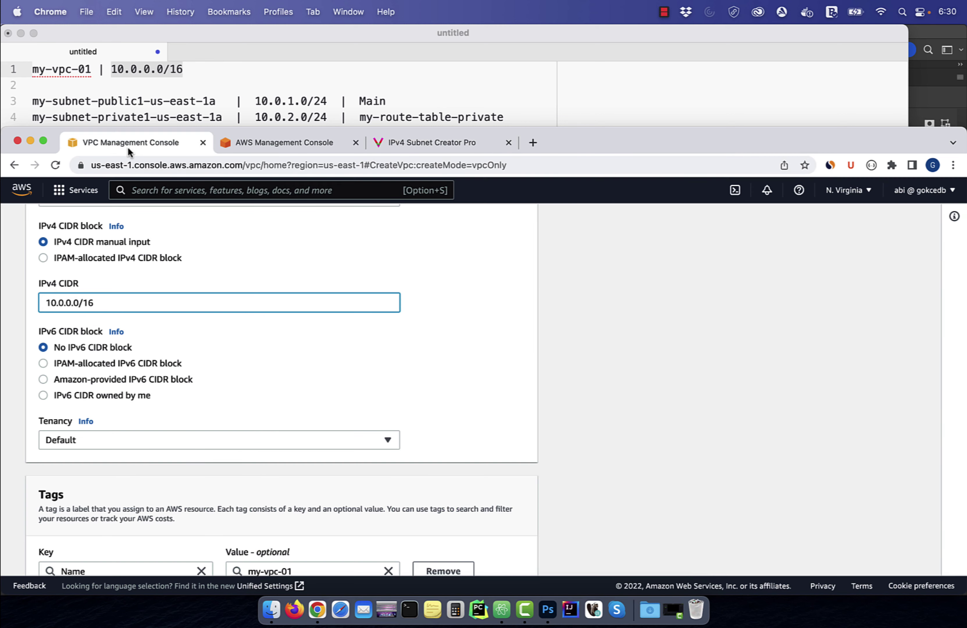
scroll(40, 379, down, 5)
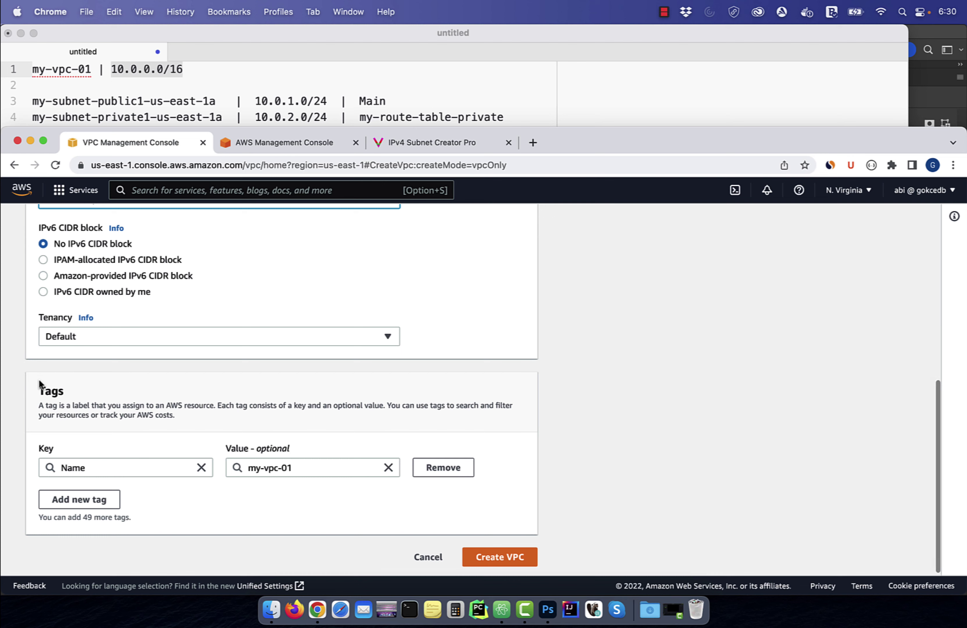
click(500, 554)
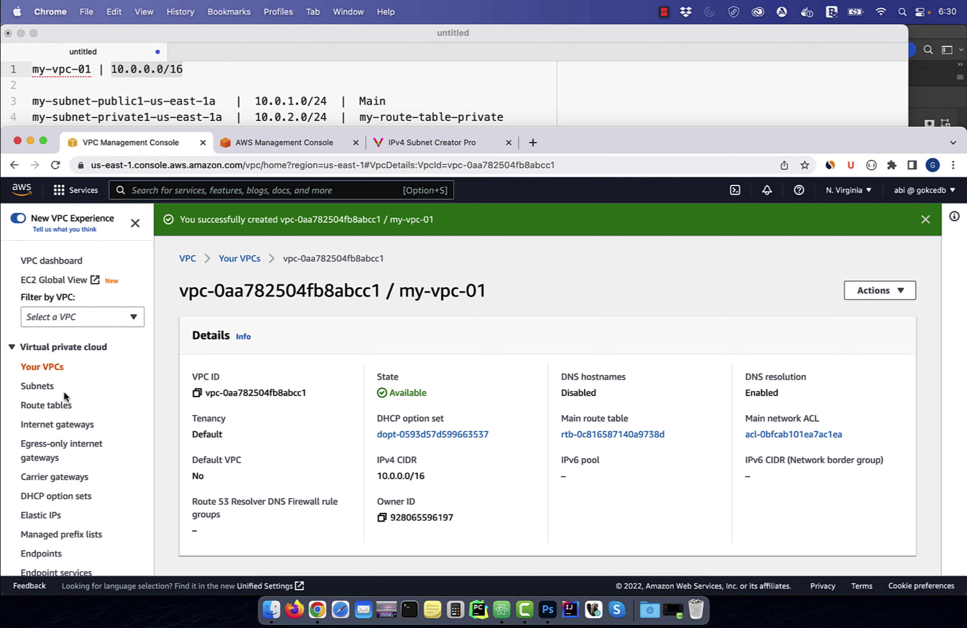
Step: Start creating subnets from the Subnets page and select my-vpc-01 as their VPC
click(44, 387)
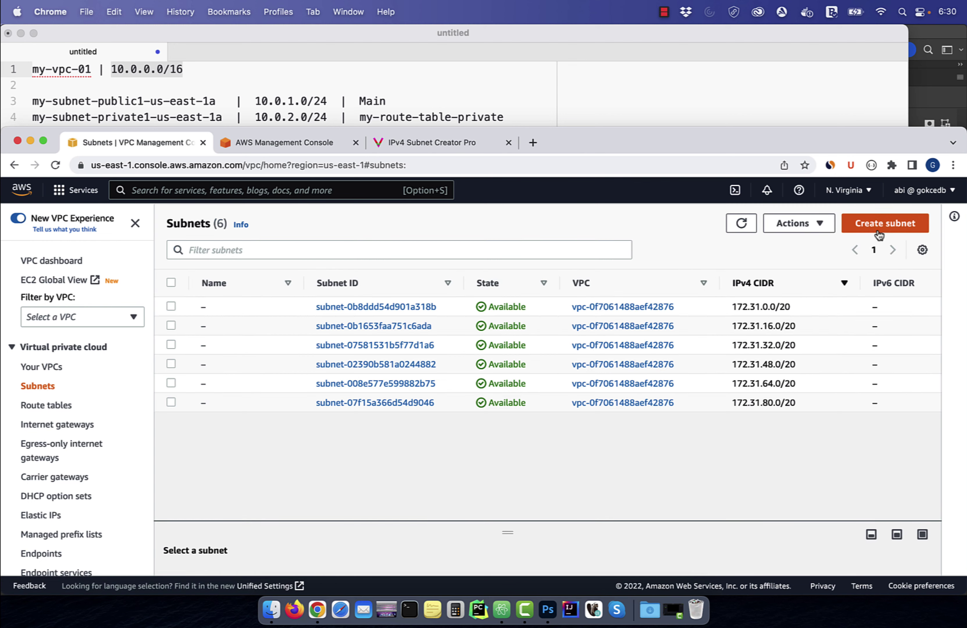
click(878, 235)
click(267, 362)
click(135, 402)
scroll(456, 289, down, 5)
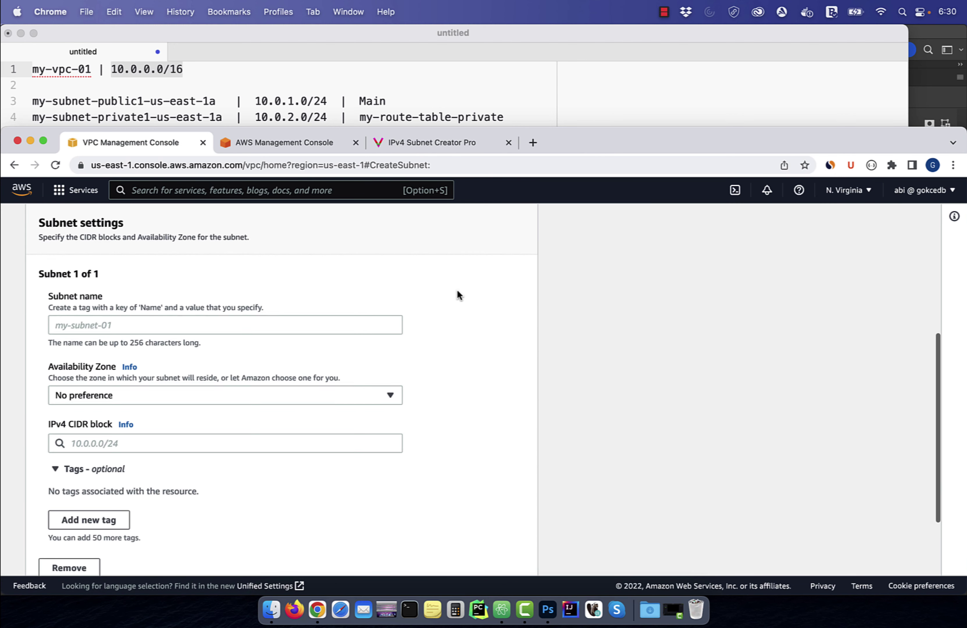
Step: Name the first subnet my-subnet-public1-us-east-1a and place it in availability zone us-east-1a
click(216, 101)
drag(217, 101, 26, 107)
key(super+c)
click(144, 327)
key(super+v)
click(123, 395)
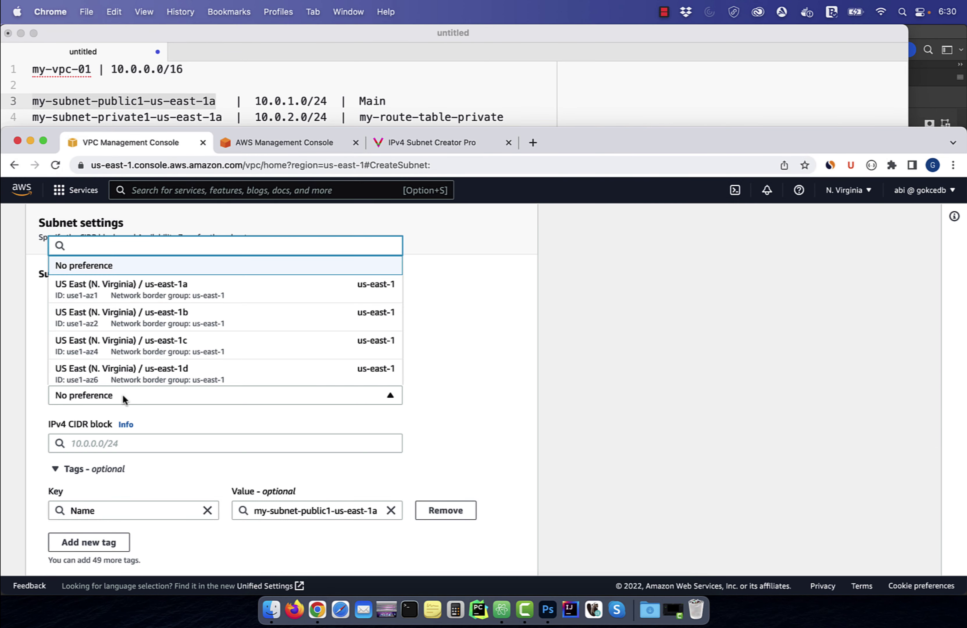
click(244, 288)
Step: Set the first subnet's IPv4 CIDR block to 10.0.1.0/24, copied from the notes
click(296, 120)
drag(255, 101, 328, 100)
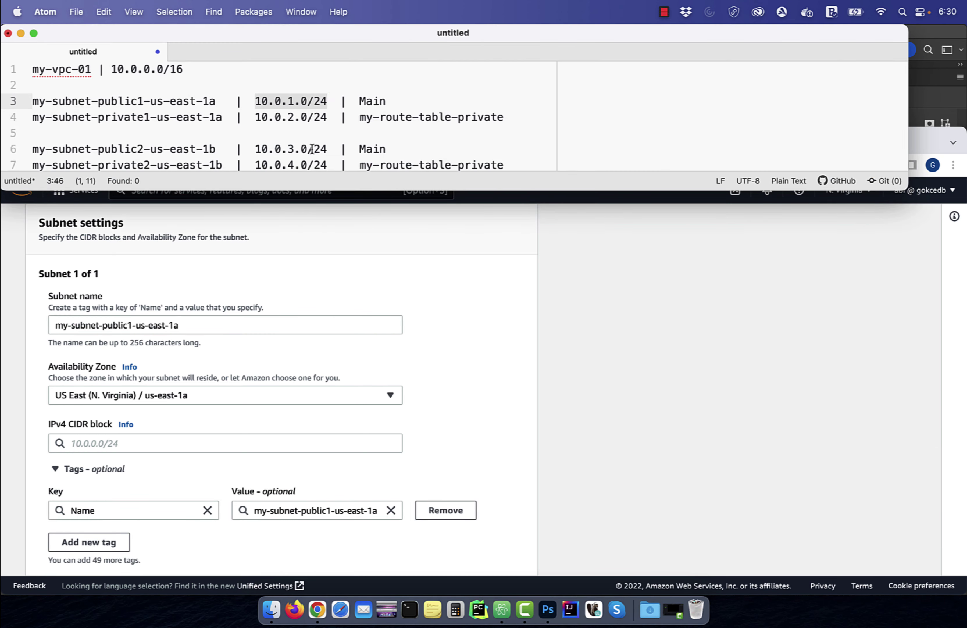
key(super+c)
click(138, 443)
key(super+v)
Step: Add a second subnet and name it my-subnet-private1-us-east-1a
scroll(102, 489, down, 3)
click(96, 500)
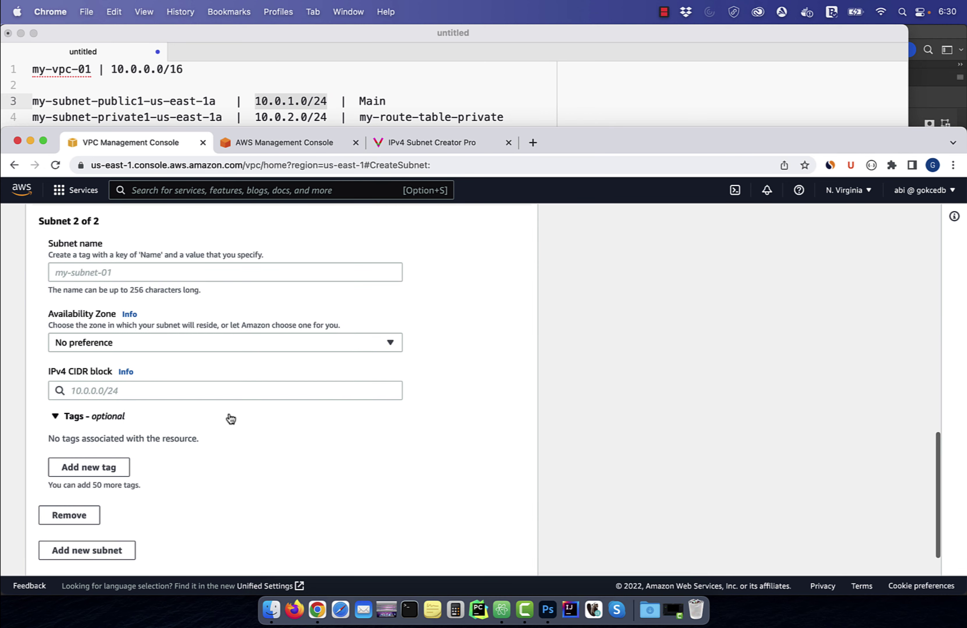
click(261, 101)
drag(222, 118, 32, 118)
key(super+c)
click(141, 272)
key(super+v)
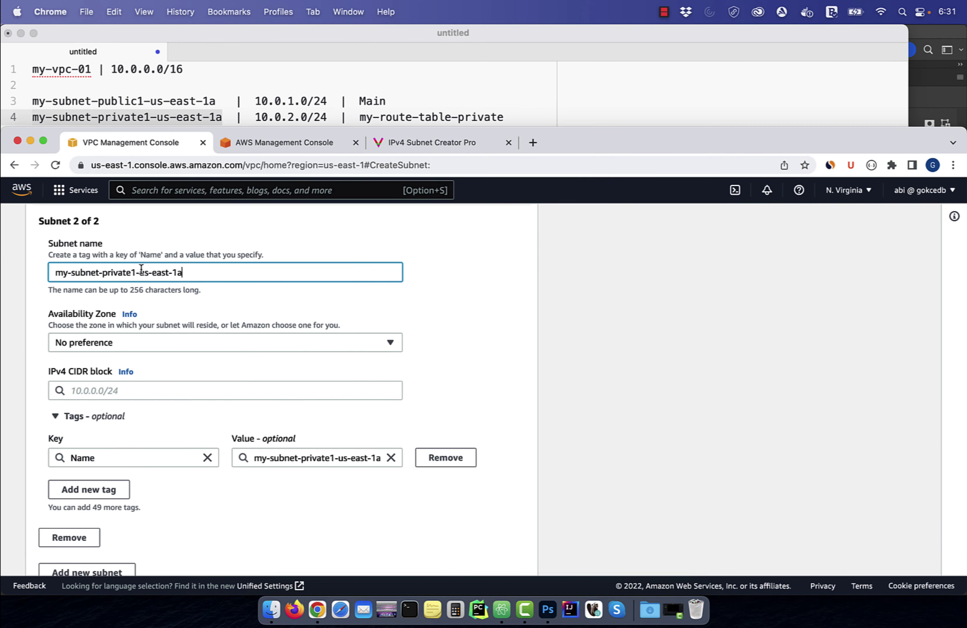
Step: Place the second subnet in availability zone us-east-1a and set its IPv4 CIDR block to 10.0.2.0/24
click(139, 342)
click(170, 405)
click(252, 118)
drag(255, 118, 328, 117)
key(super+c)
click(144, 389)
key(super+v)
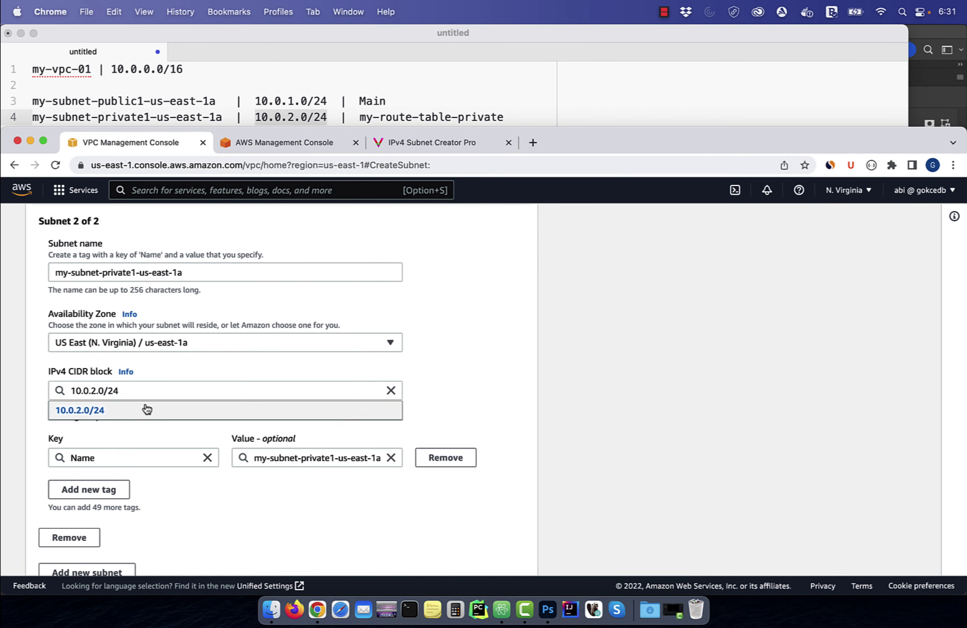
click(146, 409)
Step: Add a third subnet and name it my-subnet-public2-us-east-1b
scroll(285, 448, down, 2)
click(85, 500)
click(227, 86)
scroll(227, 93, down, 3)
drag(220, 100, 30, 102)
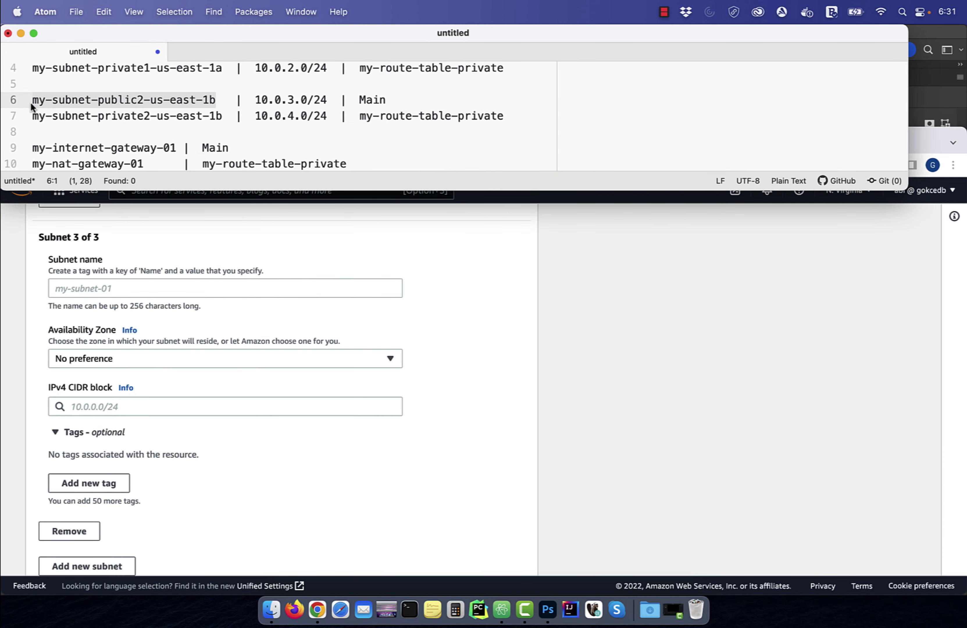
key(super+c)
click(141, 288)
key(super+v)
Step: Place the third subnet in availability zone us-east-1b and set its IPv4 CIDR block to 10.0.3.0/24
click(224, 359)
click(147, 459)
click(285, 100)
drag(333, 100, 32, 115)
key(super+c)
click(142, 407)
key(super+v)
click(148, 425)
Step: Add a fourth subnet my-subnet-private2-us-east-1b with IPv4 CIDR block 10.0.4.0/24 and create all four subnets
scroll(155, 448, down, 5)
click(86, 502)
click(141, 288)
key(super+v)
drag(327, 115, 255, 116)
key(super+v)
click(483, 553)
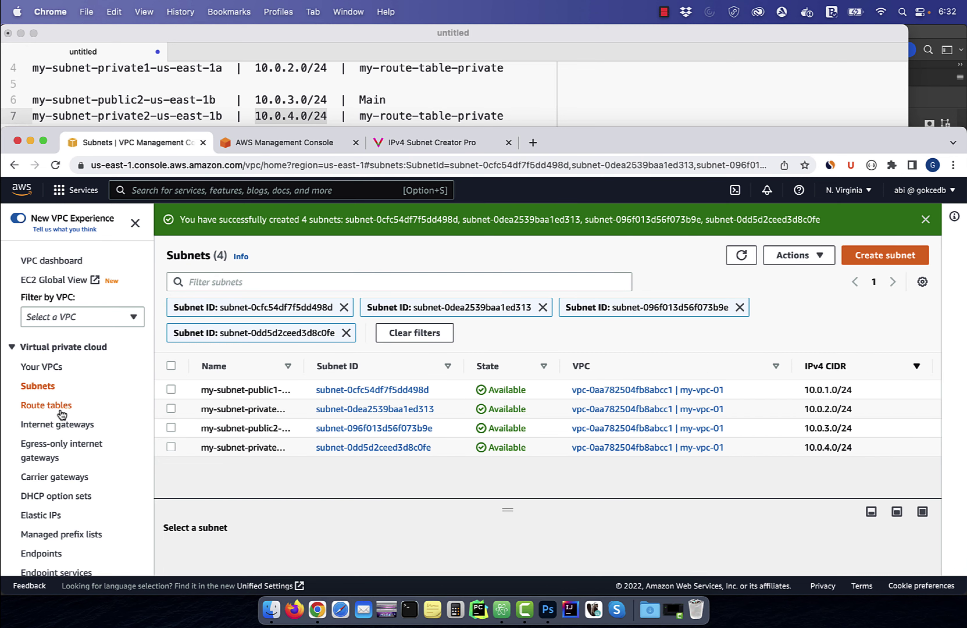
Step: In the route tables list, name the route table belonging to my-vpc-01 "Main Route Table"
click(46, 405)
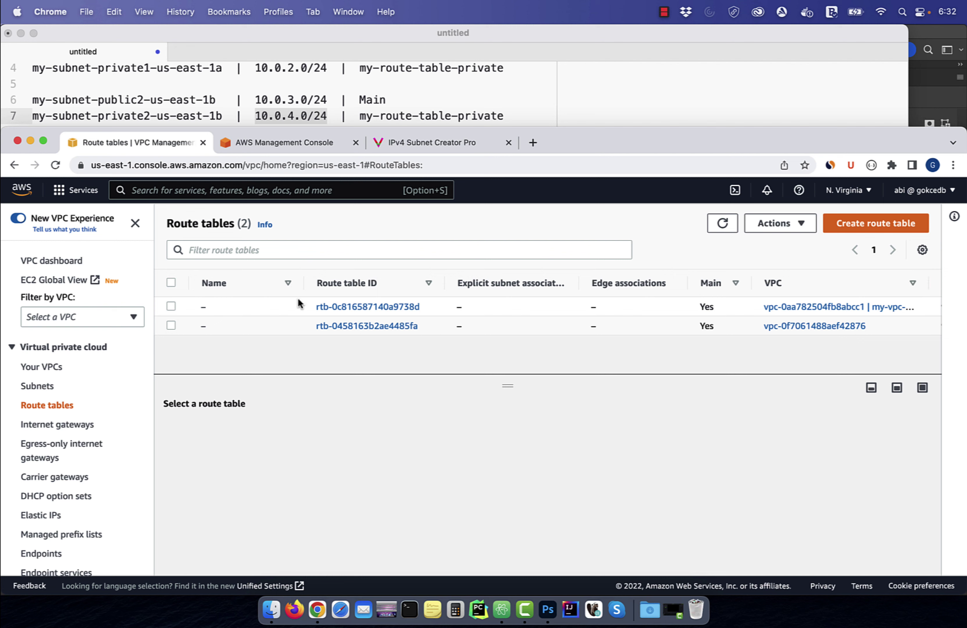
click(214, 306)
text(Main Route )
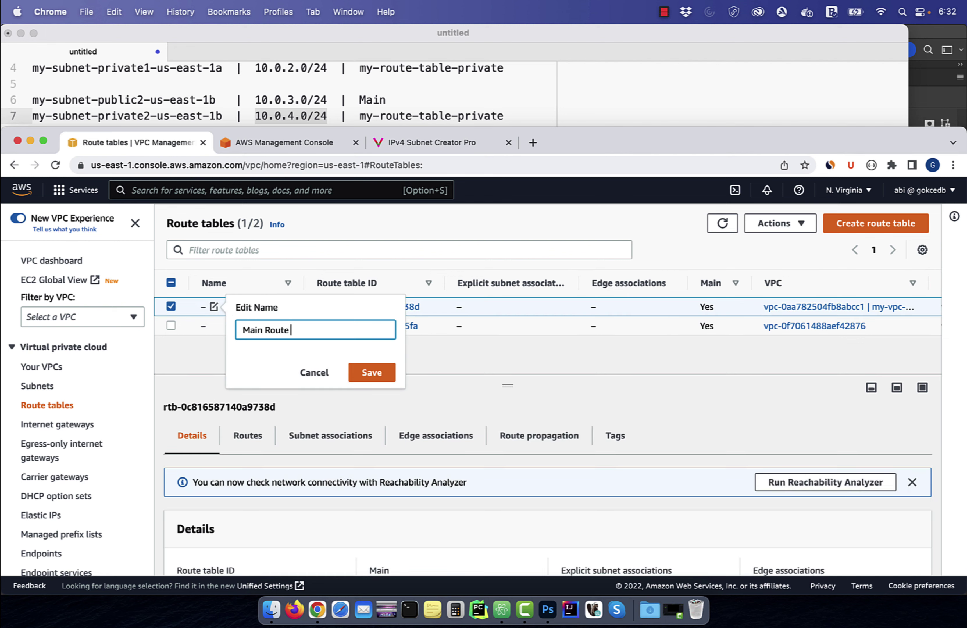
text(Table)
click(363, 371)
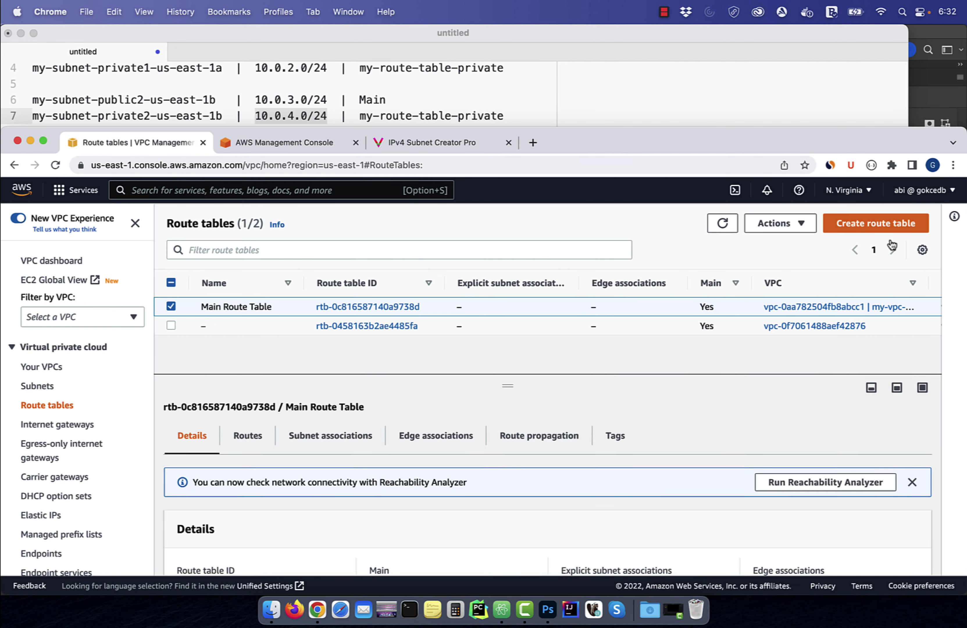
Step: Start a new route table and name it my-route-table-private-01
click(886, 228)
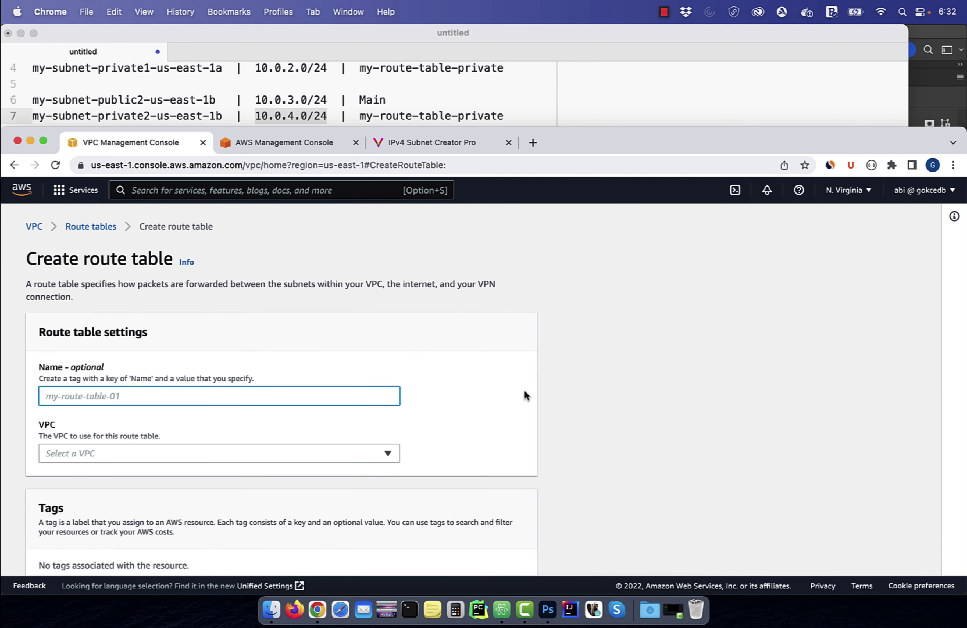
click(537, 115)
drag(359, 117, 503, 119)
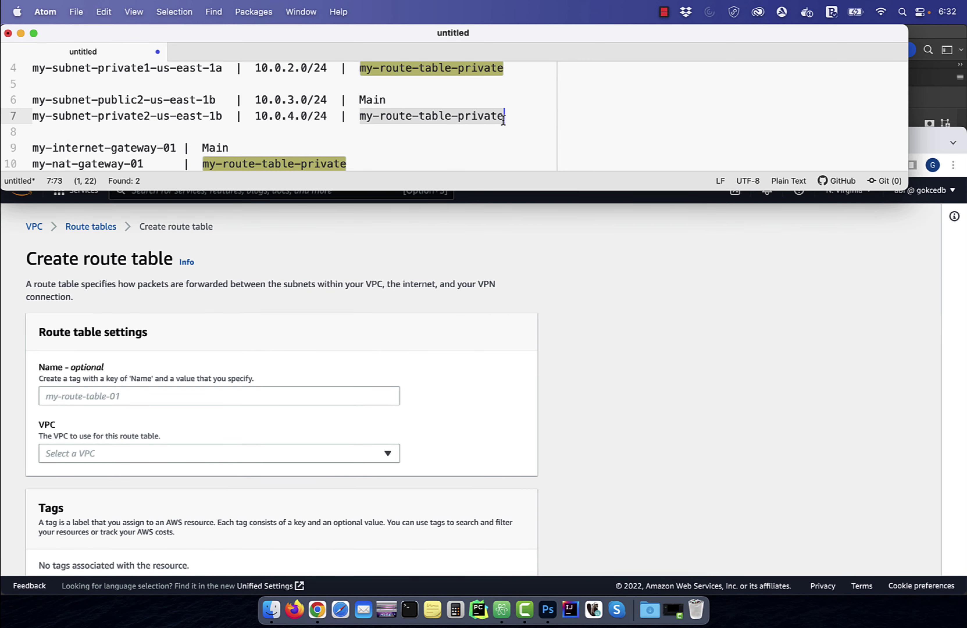
click(136, 394)
key(super+v)
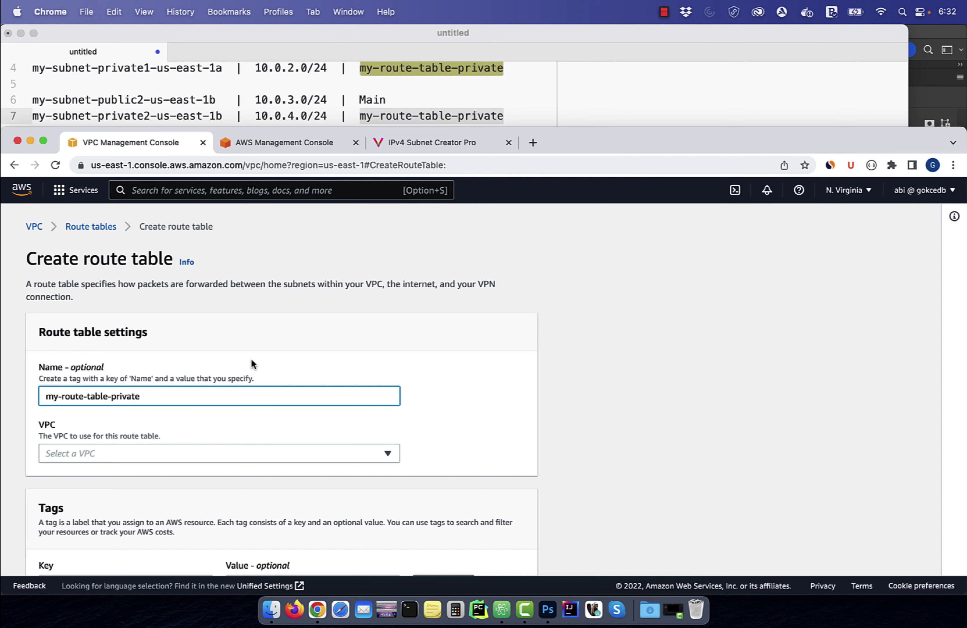
text(-01)
Step: Assign the new route table to my-vpc-01 and create it
click(164, 455)
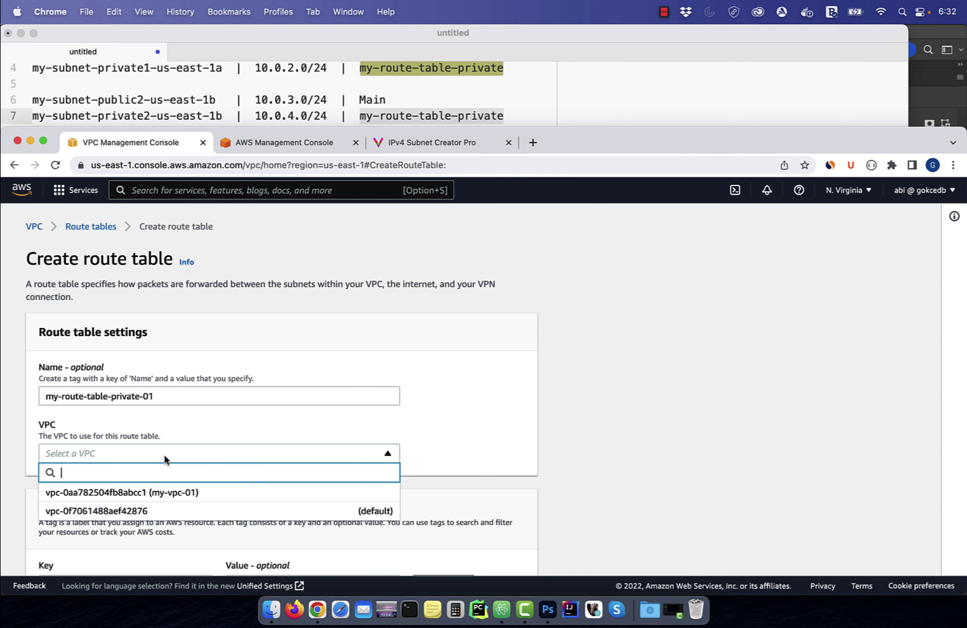
click(165, 494)
scroll(489, 422, down, 5)
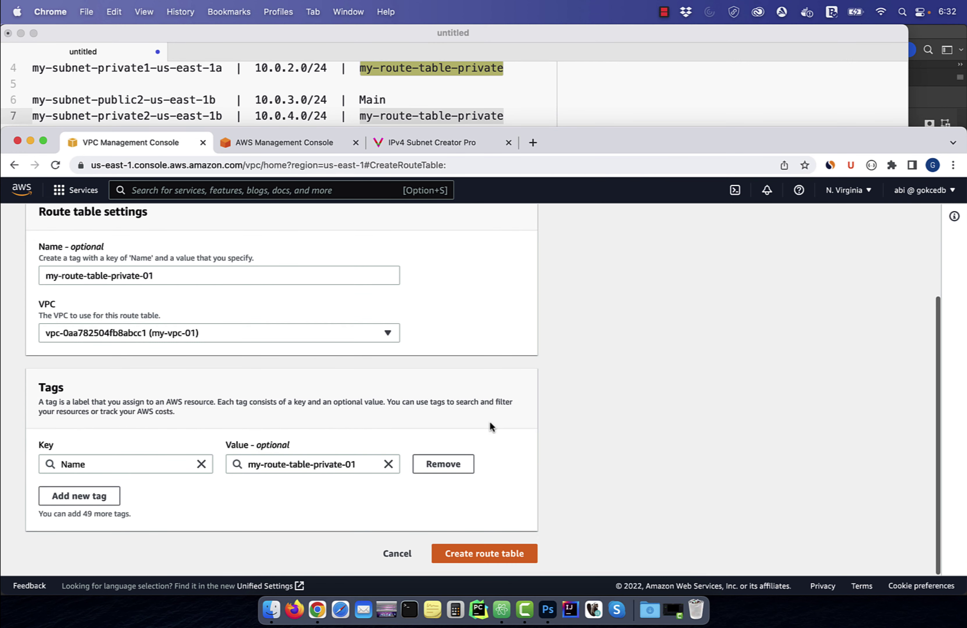
click(495, 548)
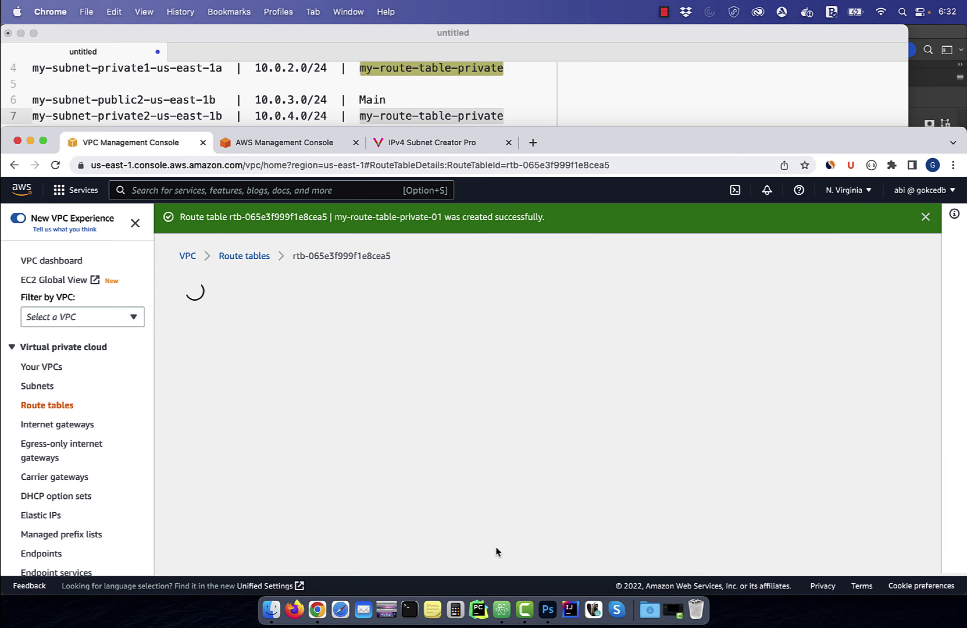
Step: Associate my-subnet-private1-us-east-1a and my-subnet-private2-us-east-1b with my-route-table-private-01, then return to the route tables list
scroll(480, 433, down, 3)
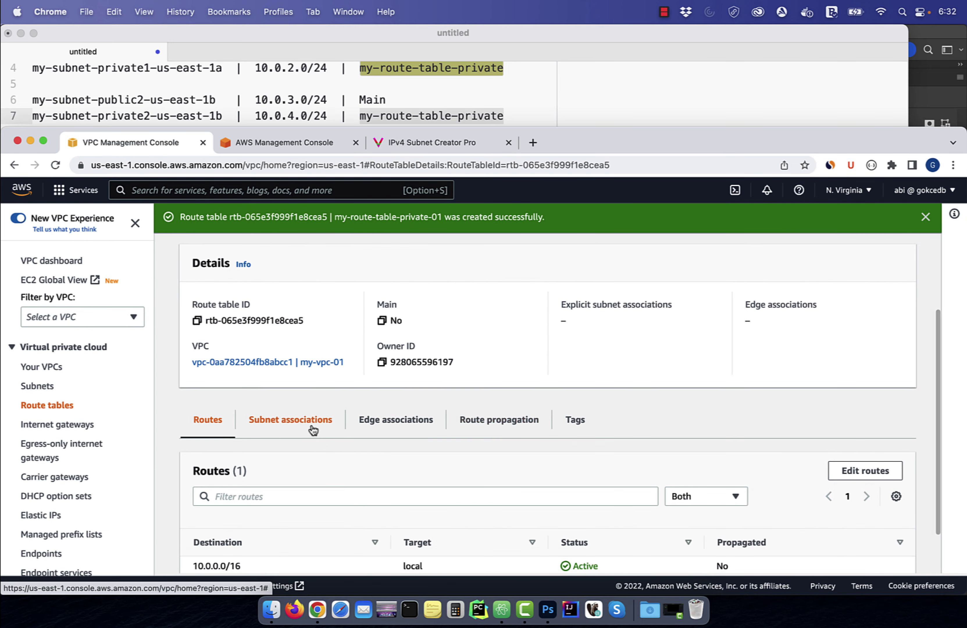
click(311, 428)
scroll(308, 429, down, 2)
click(815, 419)
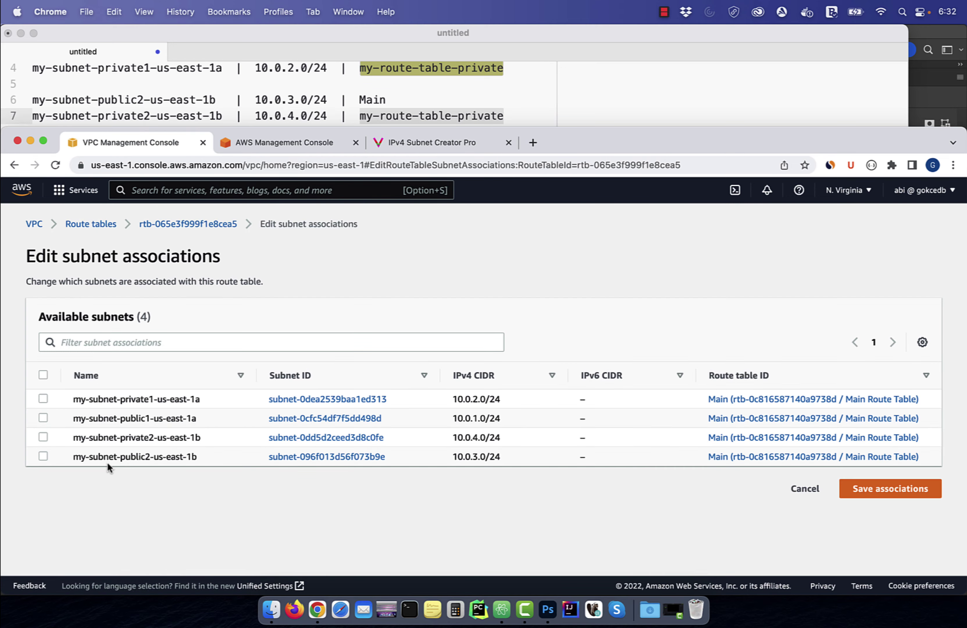
click(43, 398)
click(43, 437)
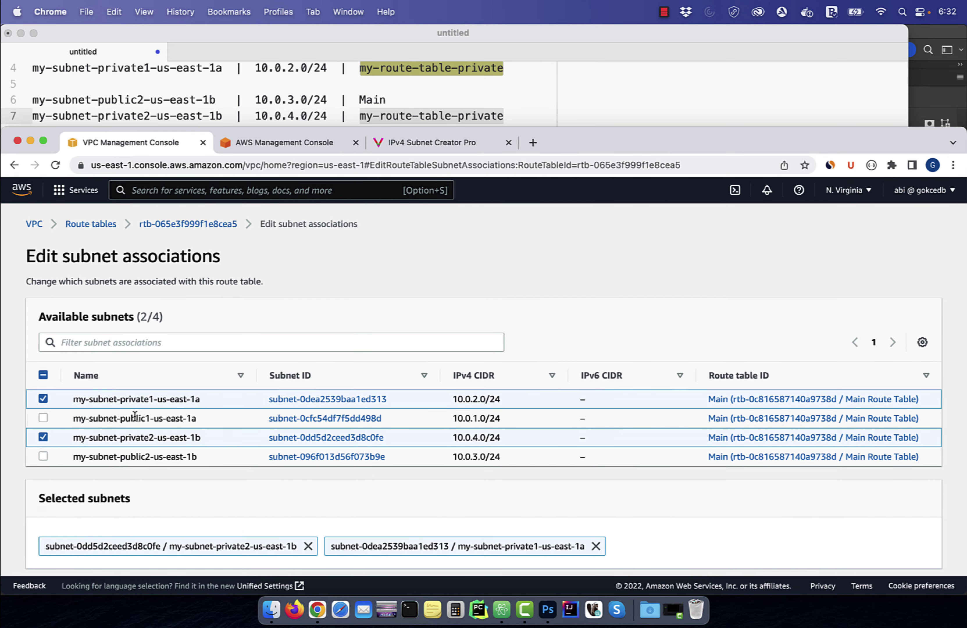
scroll(234, 389, down, 2)
click(871, 550)
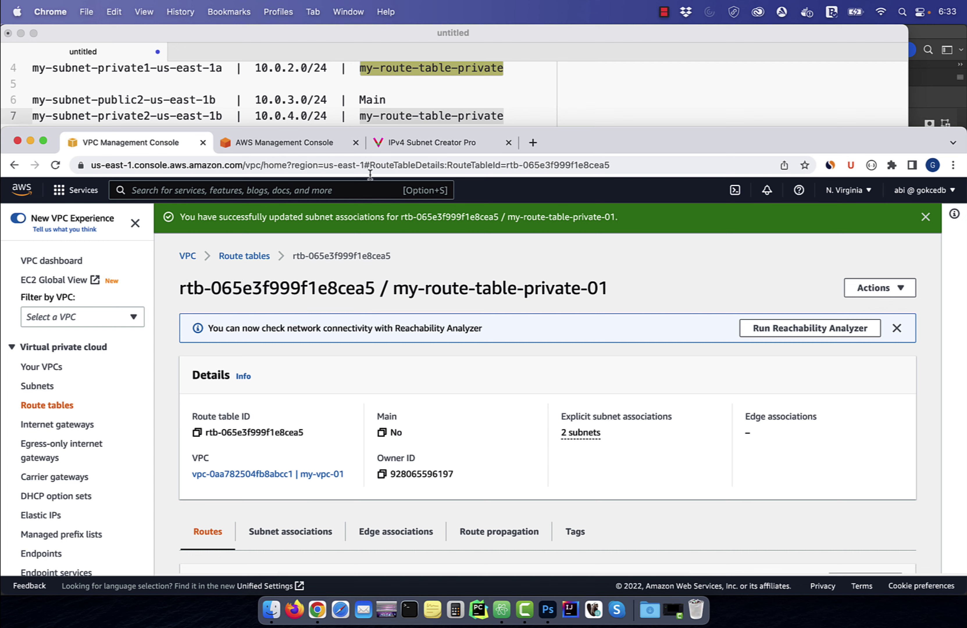
click(258, 258)
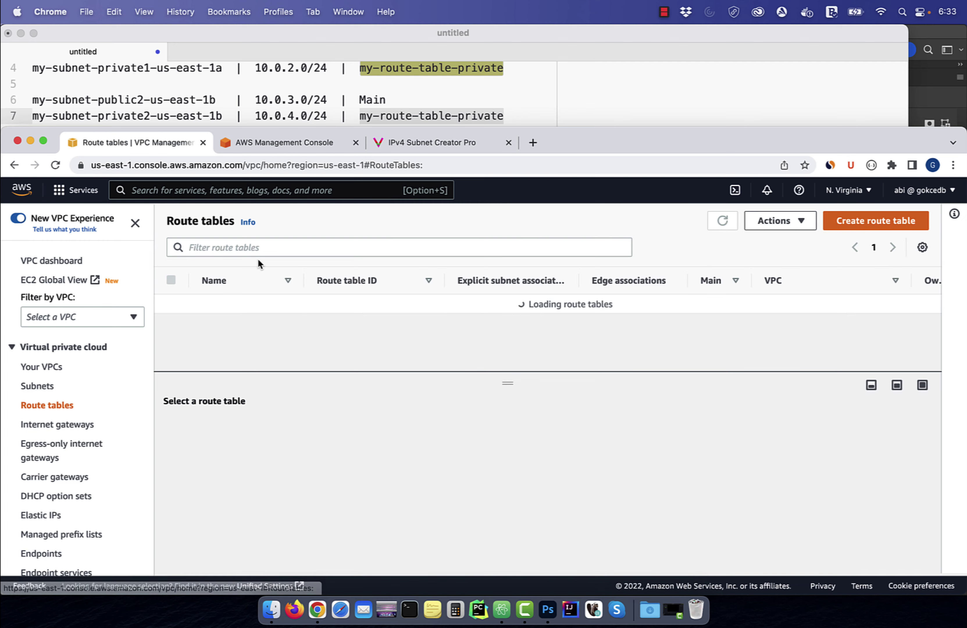
Step: Examine the subnet associations of Main Route Table and the gateway entries in the notes
click(256, 324)
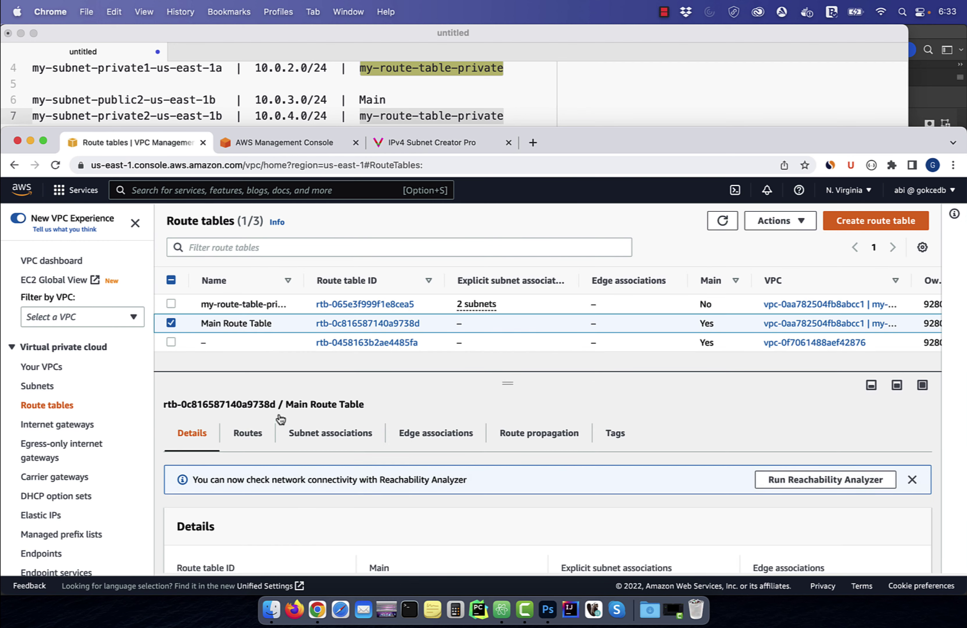
click(303, 435)
scroll(302, 434, down, 5)
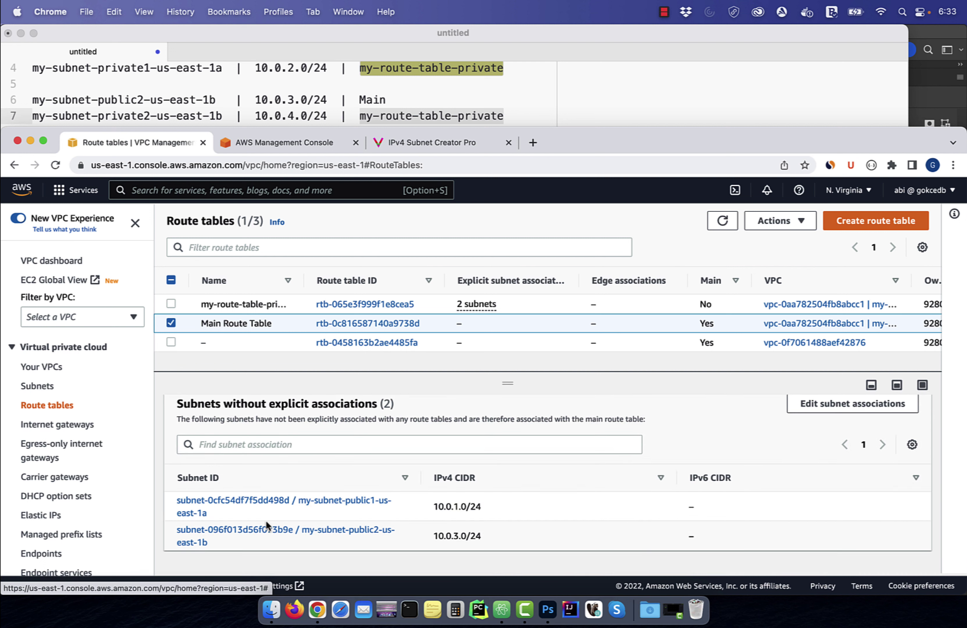
scroll(346, 534, up, 5)
click(520, 93)
scroll(521, 93, down, 2)
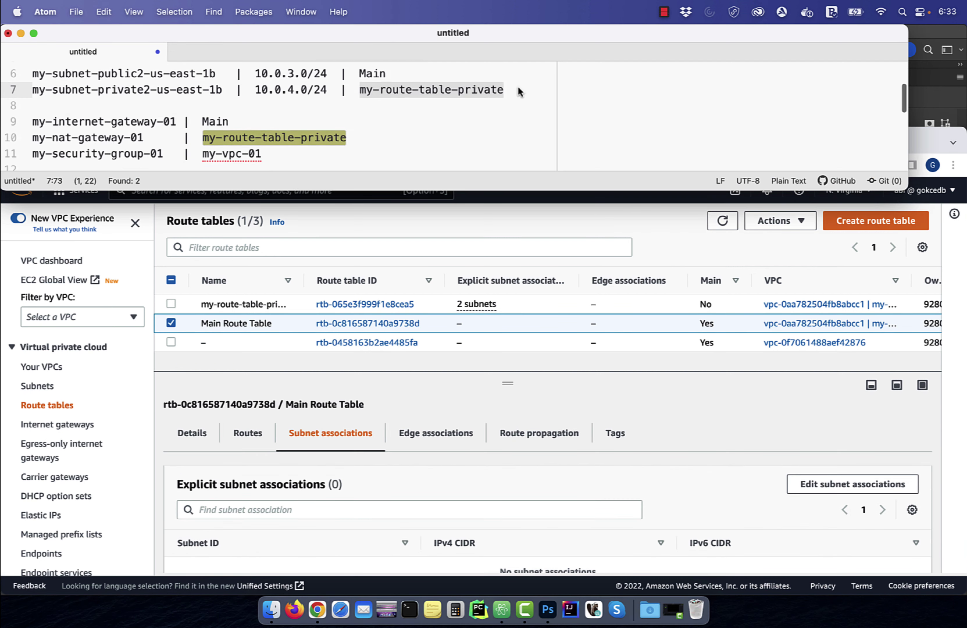
Step: Create an internet gateway named my-internet-gateway-01-a, copying the base name from the notes and adding the suffix -a
click(384, 131)
click(62, 427)
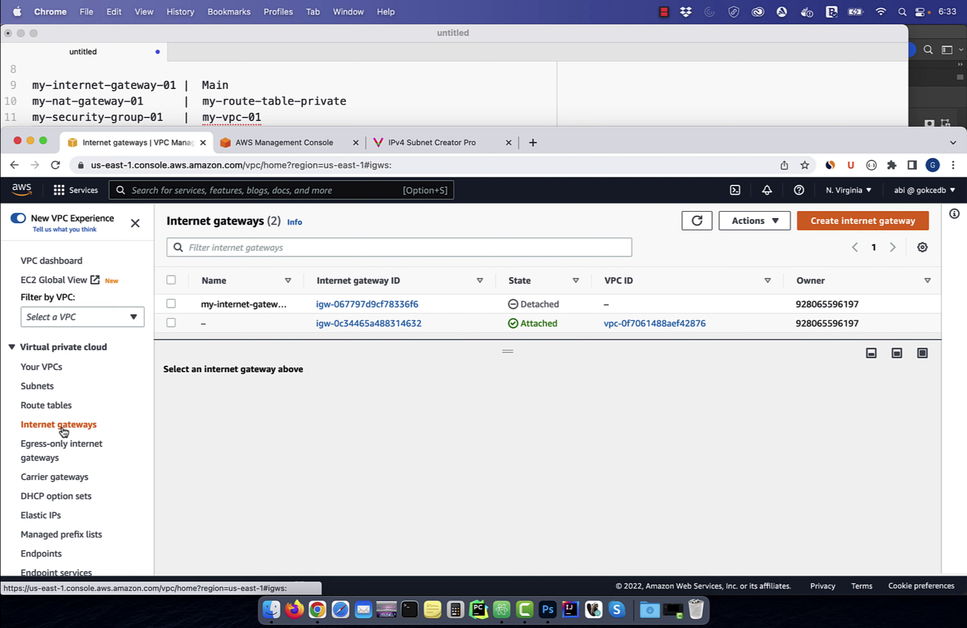
click(857, 229)
drag(176, 85, 28, 85)
key(super+c)
click(141, 393)
key(super+v)
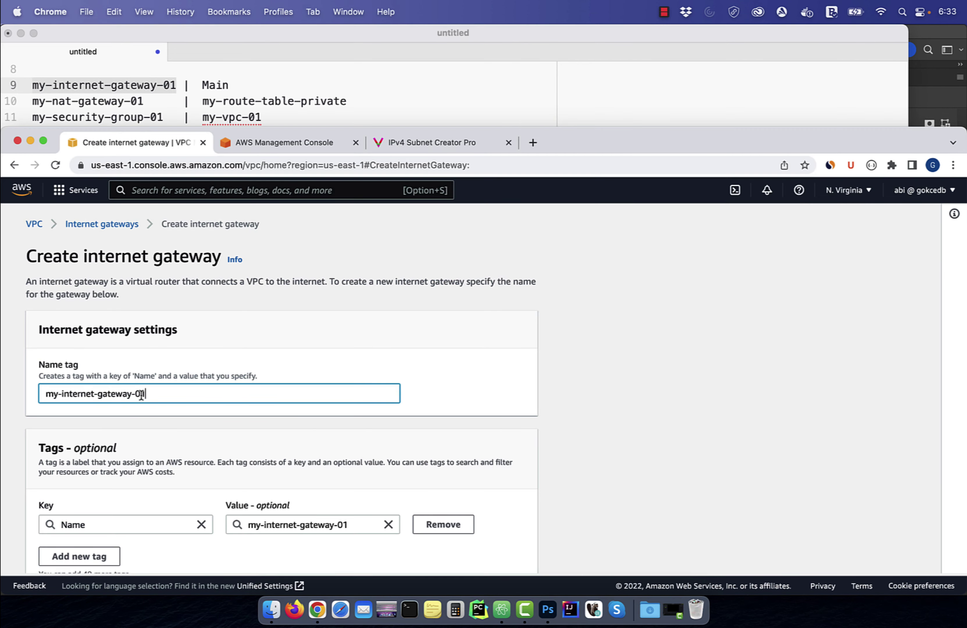
text(-a)
scroll(401, 403, down, 3)
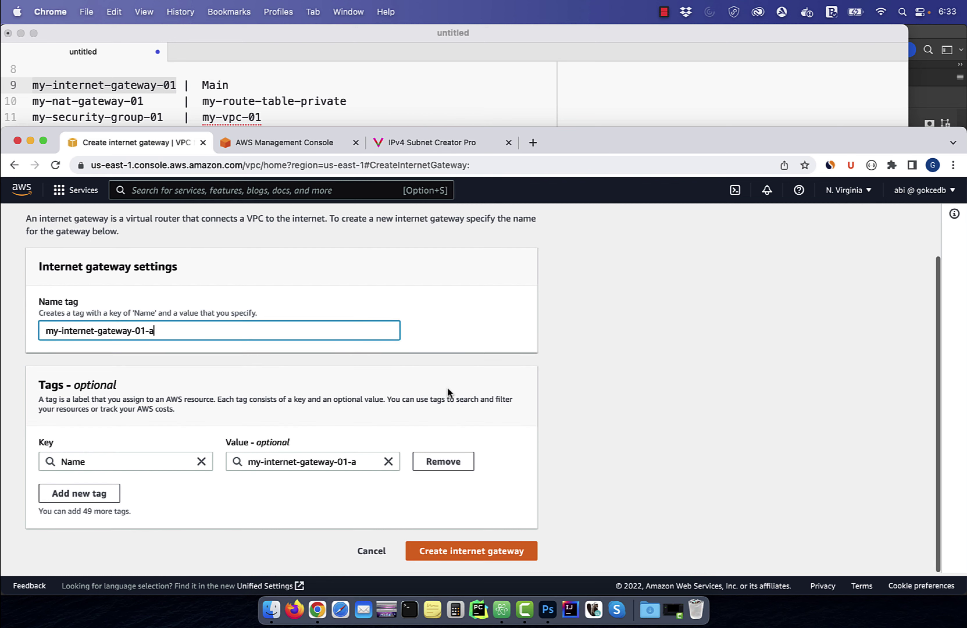
click(484, 557)
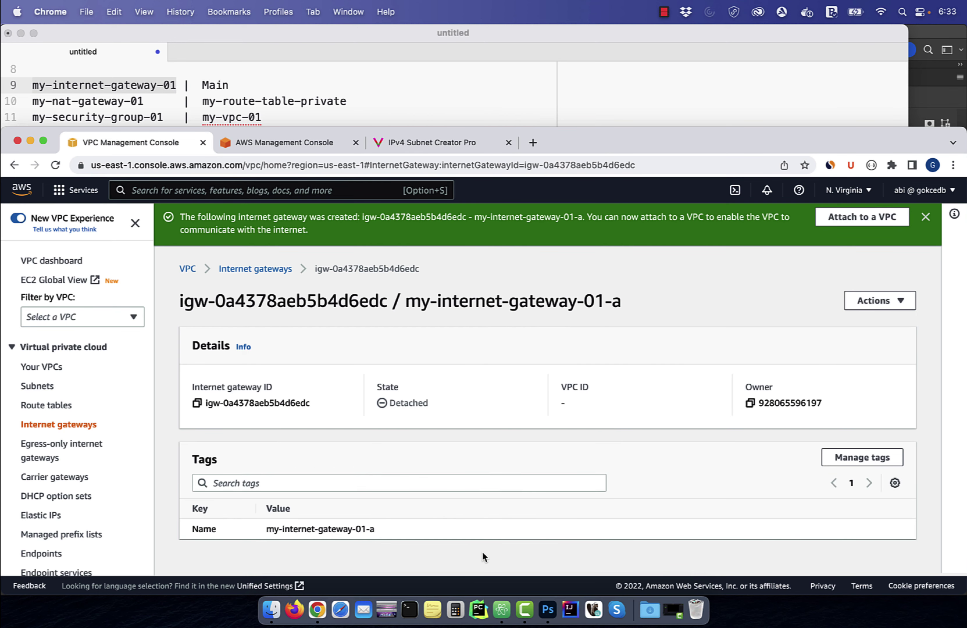
Step: Attach the internet gateway my-internet-gateway-01-a to my-vpc-01
click(882, 301)
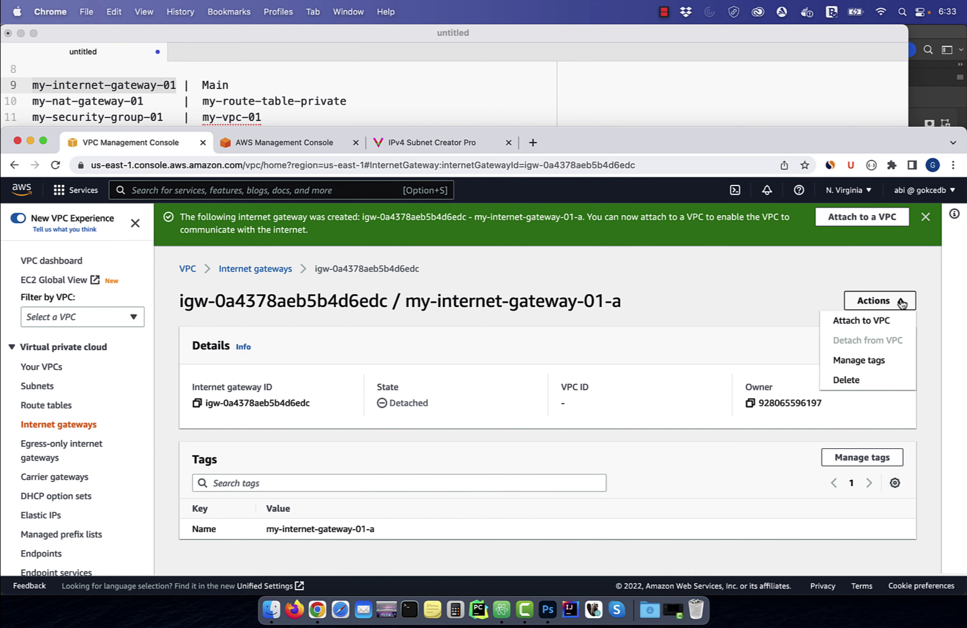
click(884, 322)
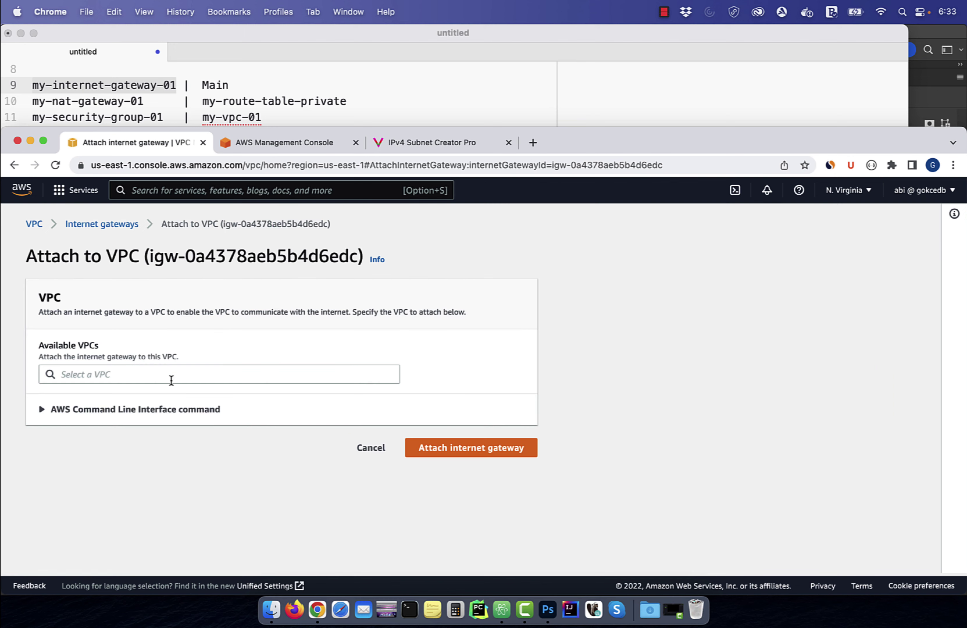
click(168, 374)
click(171, 396)
click(471, 447)
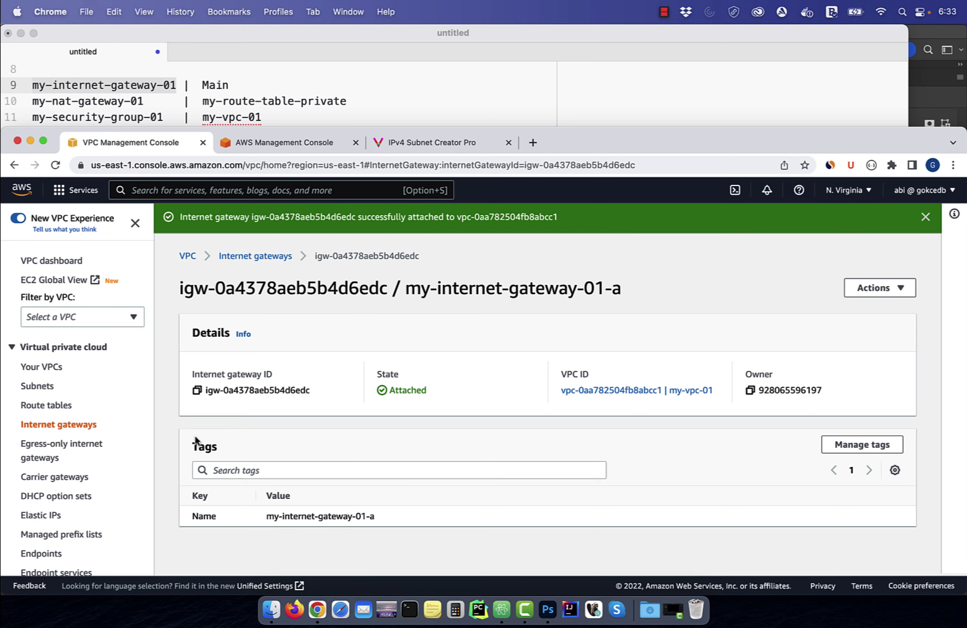
Step: Add a route to Main Route Table with destination 0.0.0.0/0 and my-internet-gateway-01-a as target, and save it
click(59, 405)
click(171, 320)
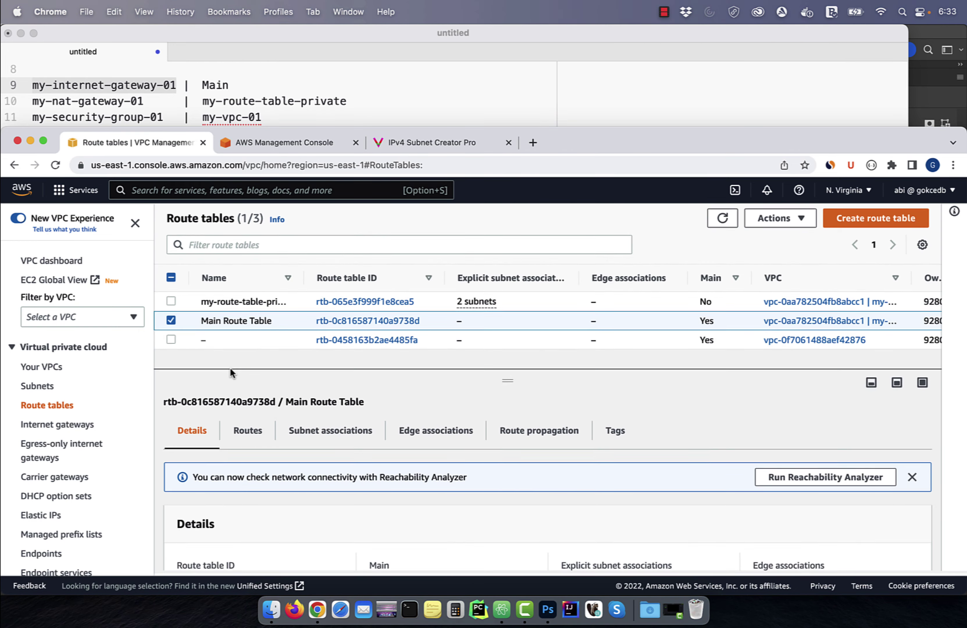
click(247, 430)
scroll(407, 514, down, 2)
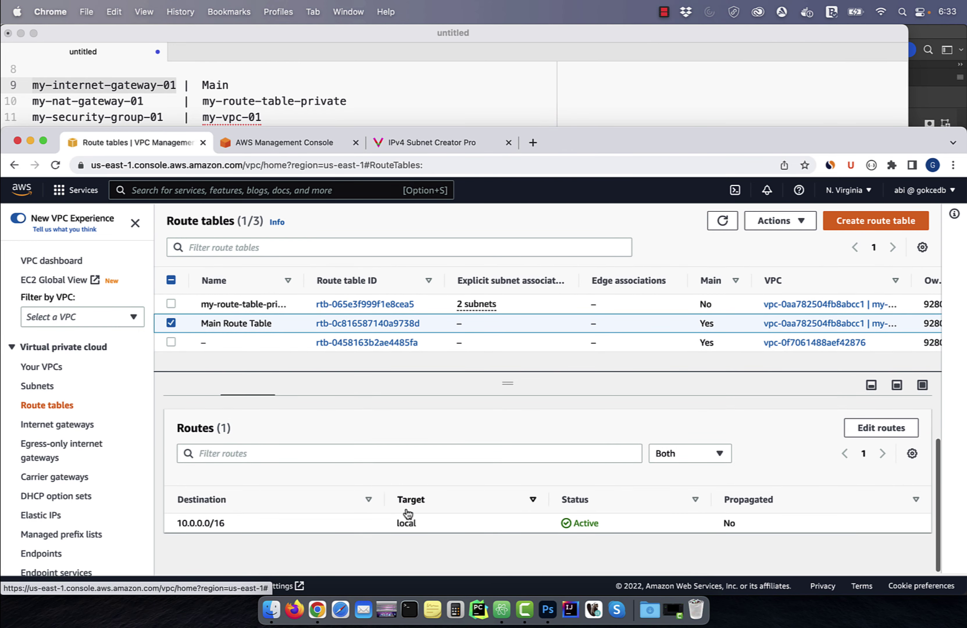
click(881, 429)
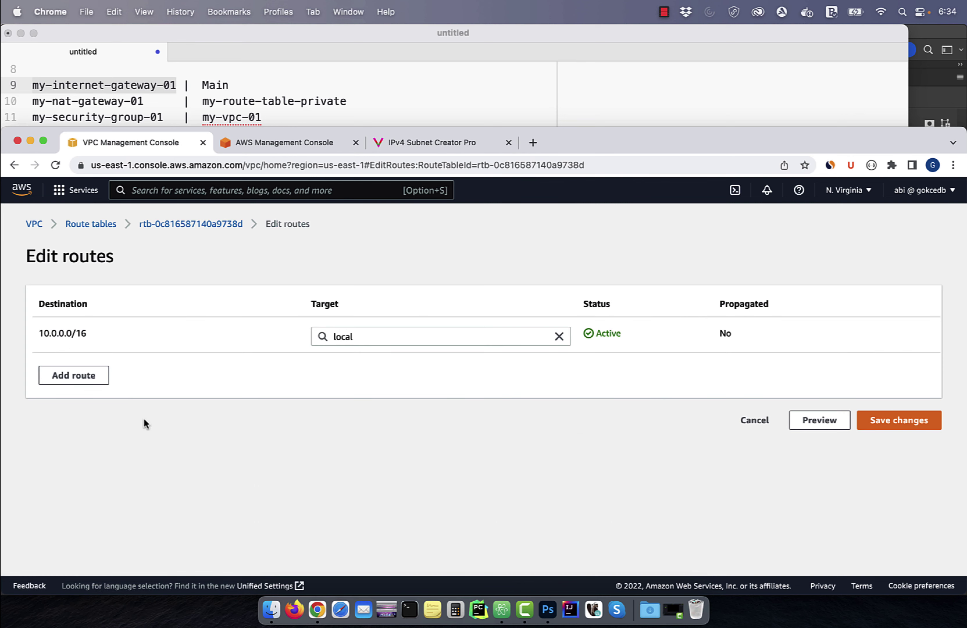
click(90, 375)
click(90, 372)
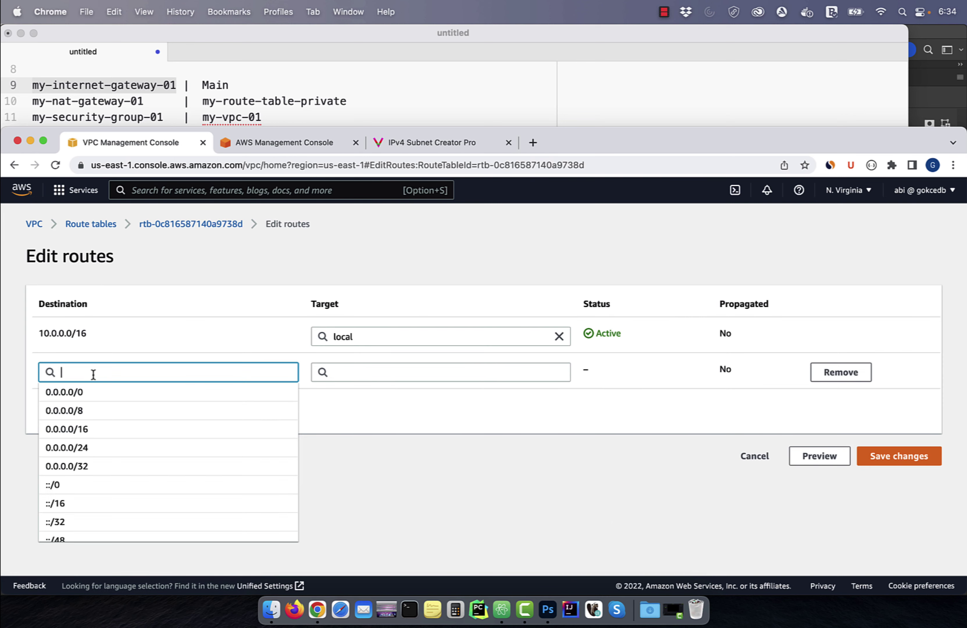
click(93, 394)
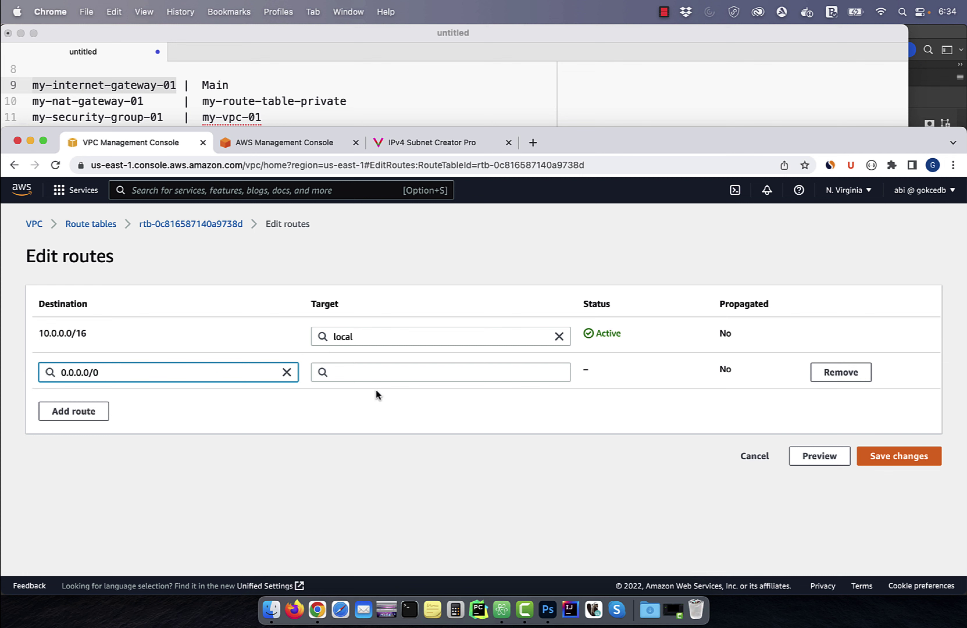
click(371, 372)
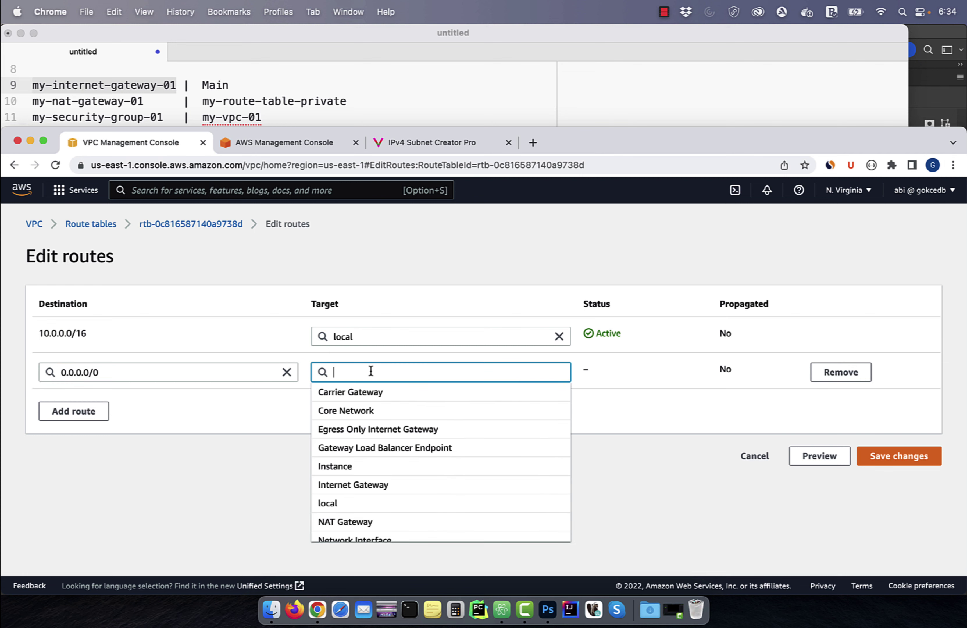
click(381, 490)
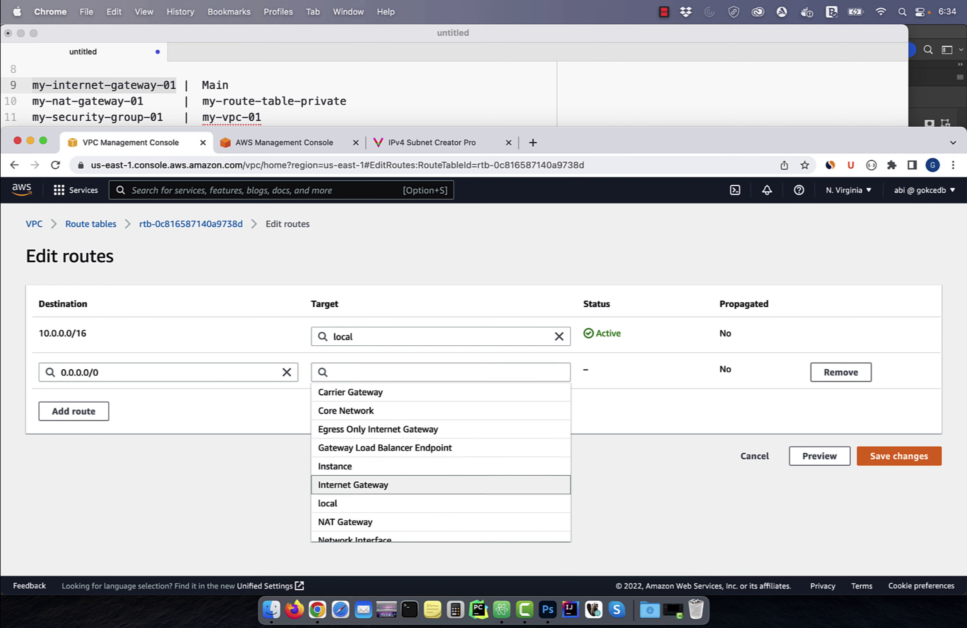
click(388, 394)
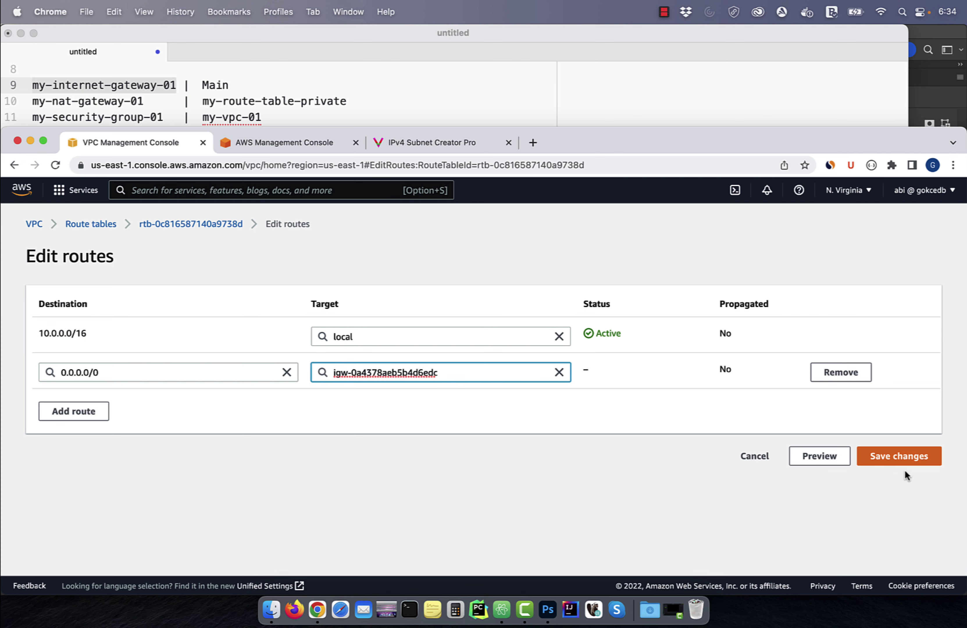
click(902, 460)
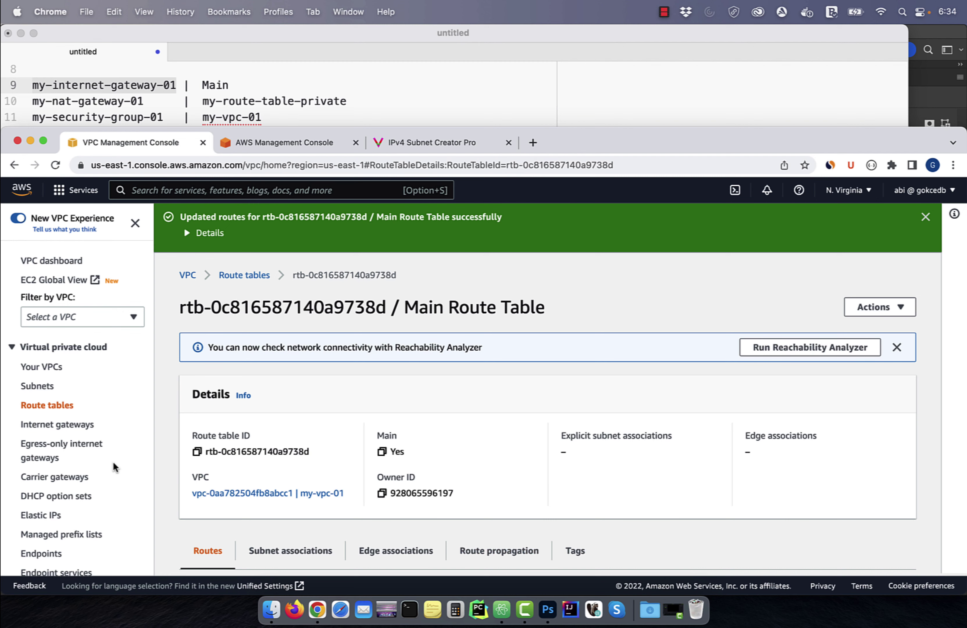
Step: Start a new NAT gateway named my-nat-gateway-01 and place it in my-subnet-public1-us-east-1a
scroll(112, 464, down, 5)
click(62, 507)
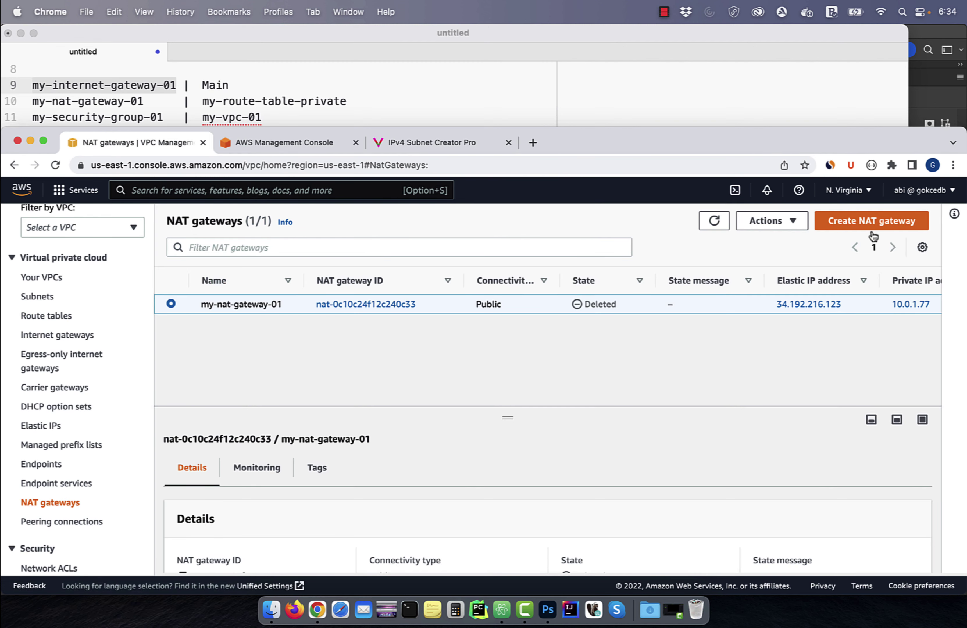
click(859, 222)
drag(144, 100, 32, 101)
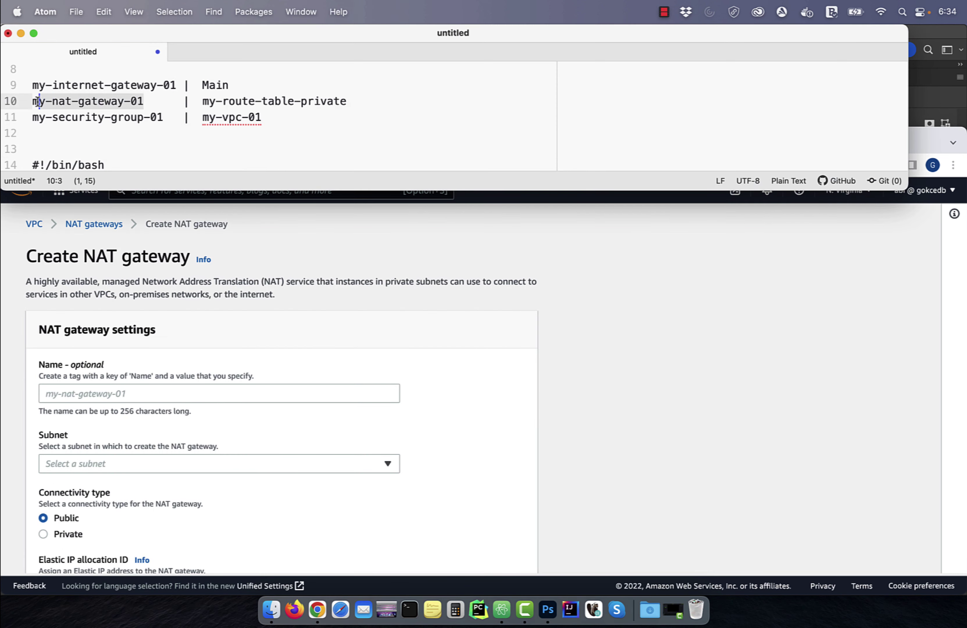
key(super+c)
click(167, 392)
key(super+v)
click(155, 465)
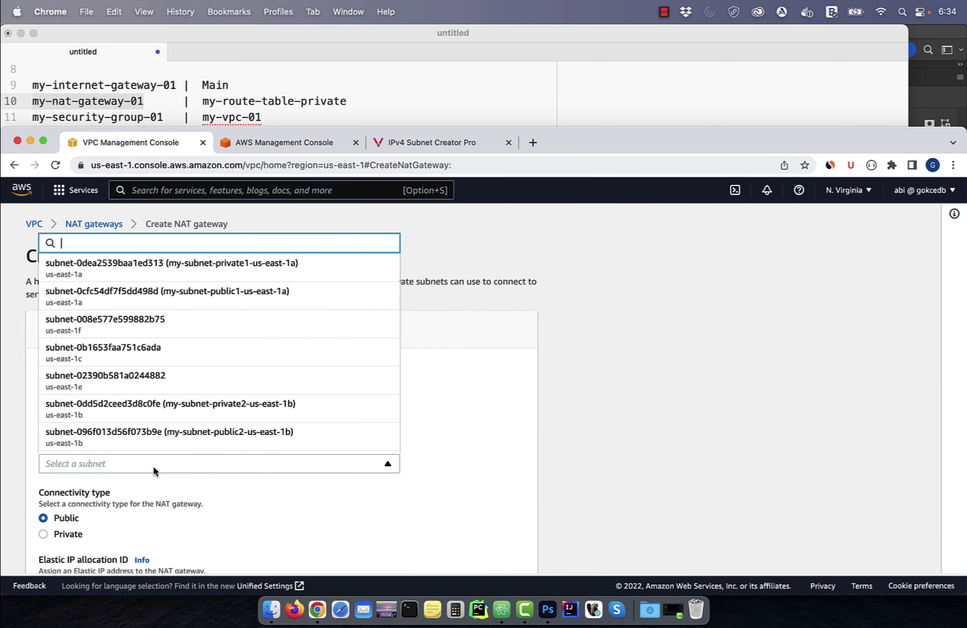
click(305, 297)
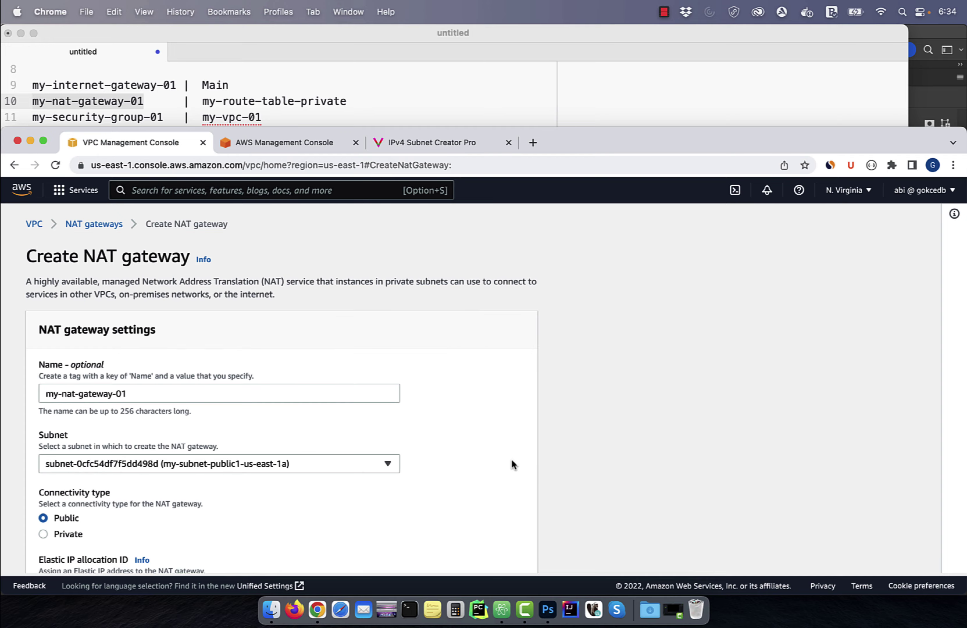
Step: Allocate an Elastic IP for the NAT gateway and create the gateway
scroll(511, 460, down, 3)
click(490, 448)
scroll(485, 448, down, 2)
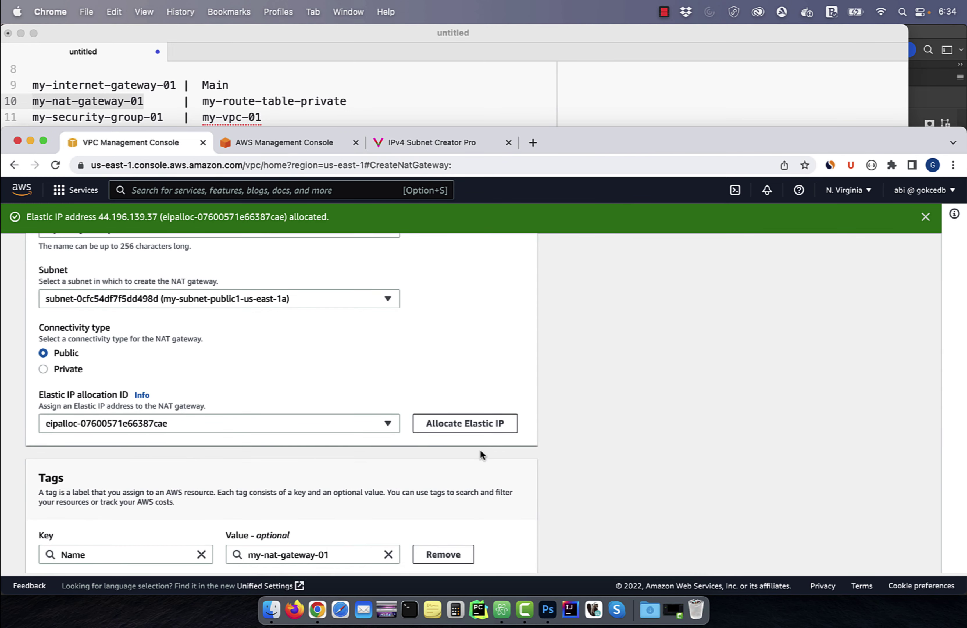
scroll(467, 460, down, 3)
click(484, 551)
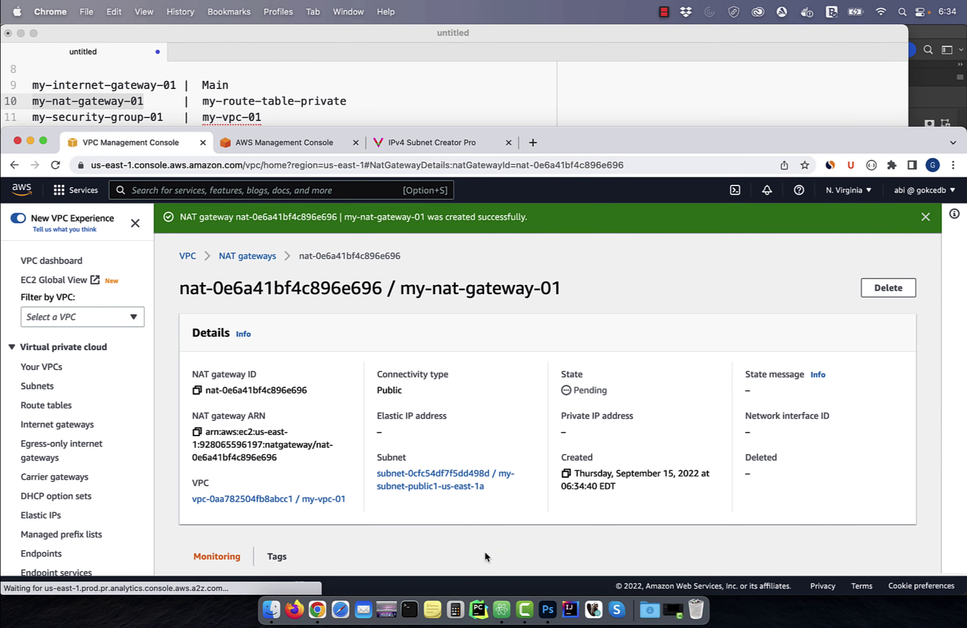
Step: Add a route to my-route-table-private-01 with destination 0.0.0.0/0 and the NAT gateway my-nat-gateway-01 as target, and save it
click(46, 405)
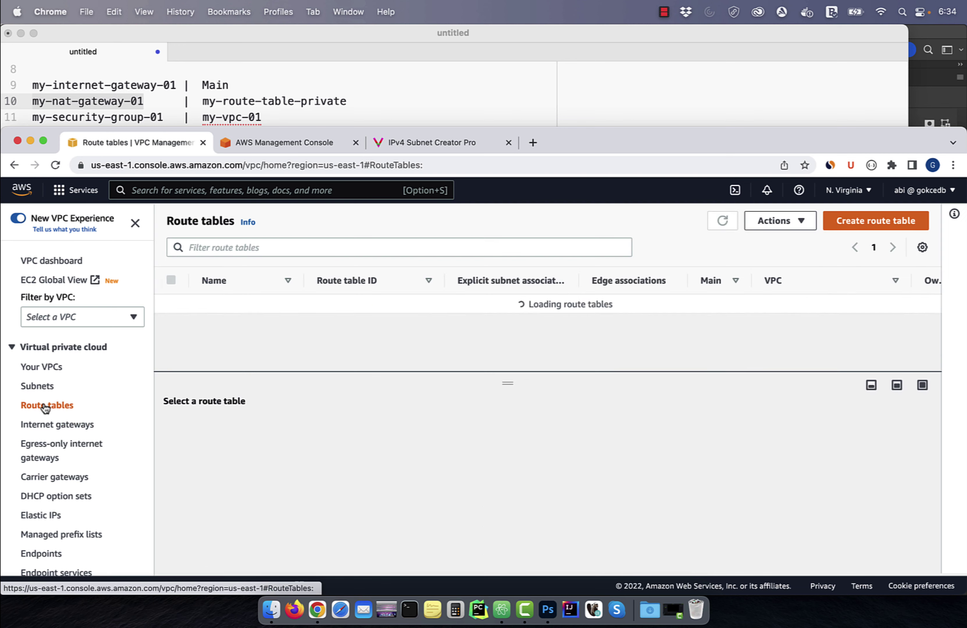
click(243, 305)
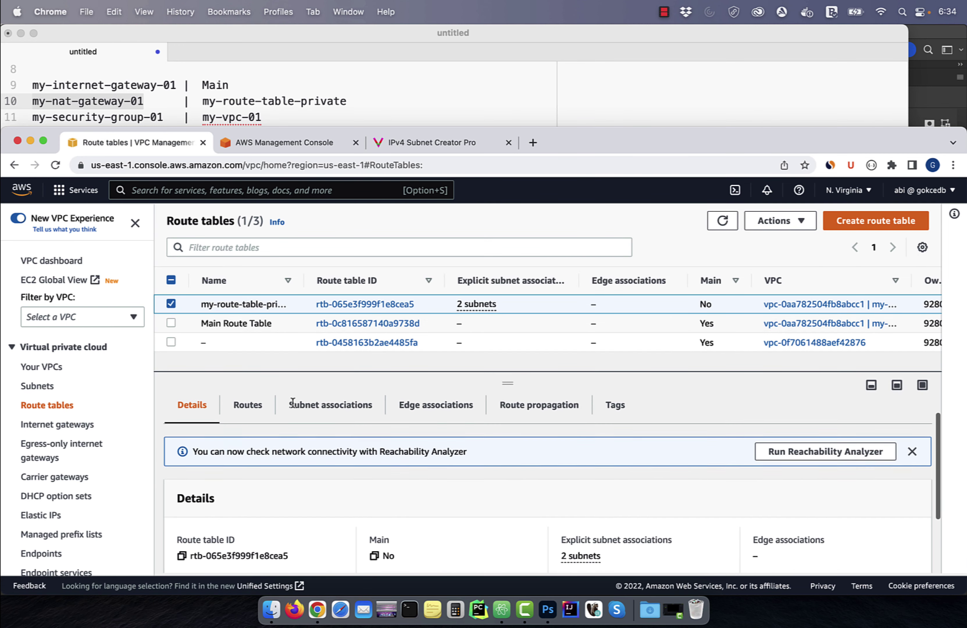
click(247, 402)
scroll(274, 474, down, 1)
click(880, 437)
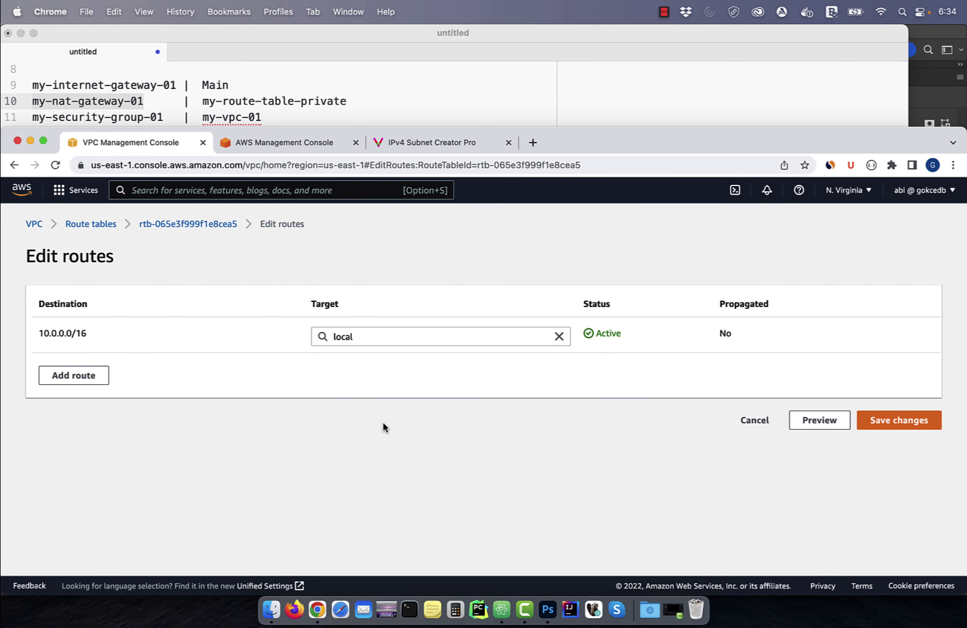
click(83, 374)
click(110, 370)
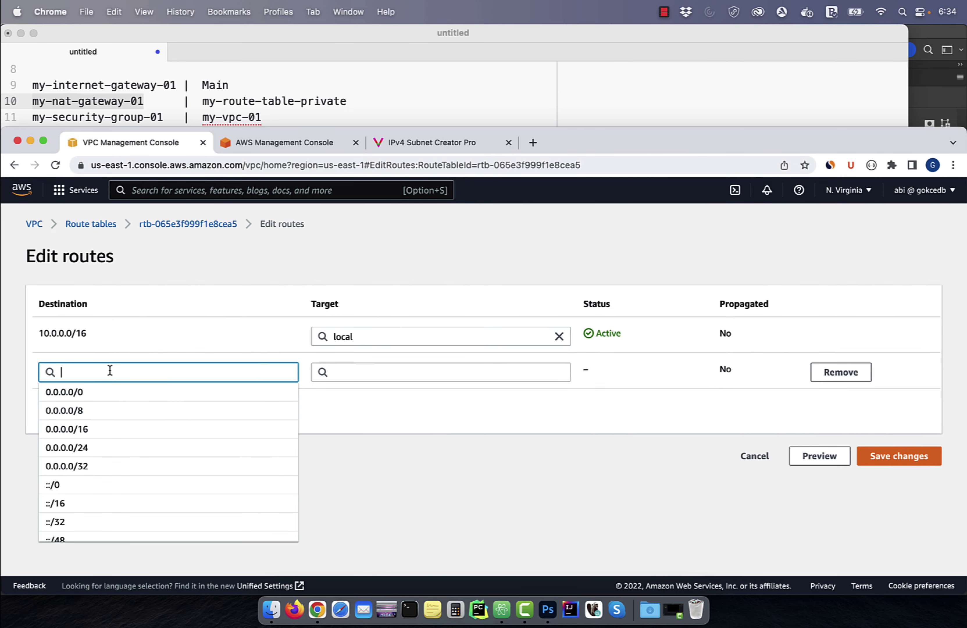
click(109, 394)
click(359, 376)
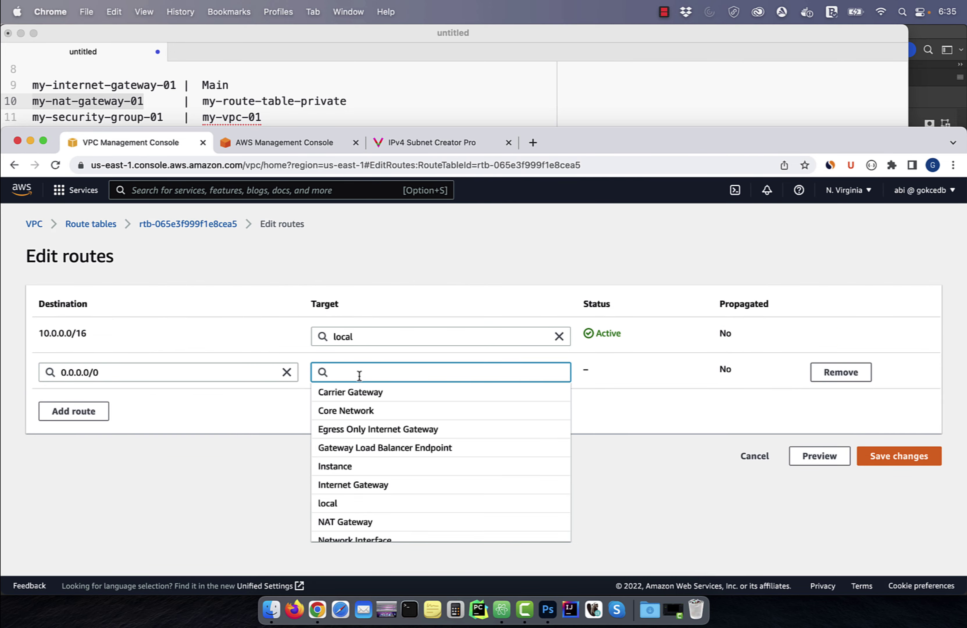
click(361, 514)
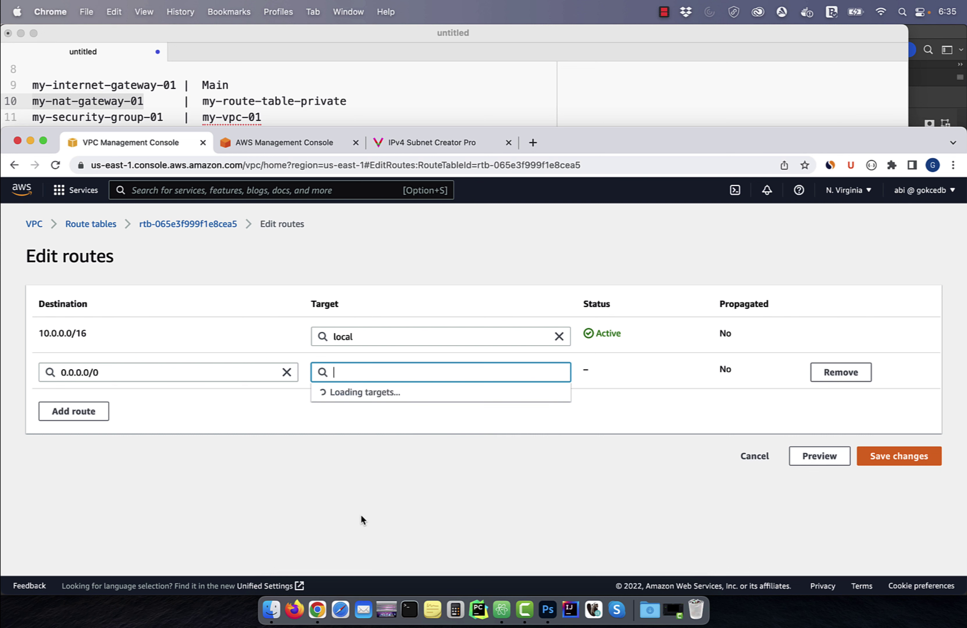
click(394, 396)
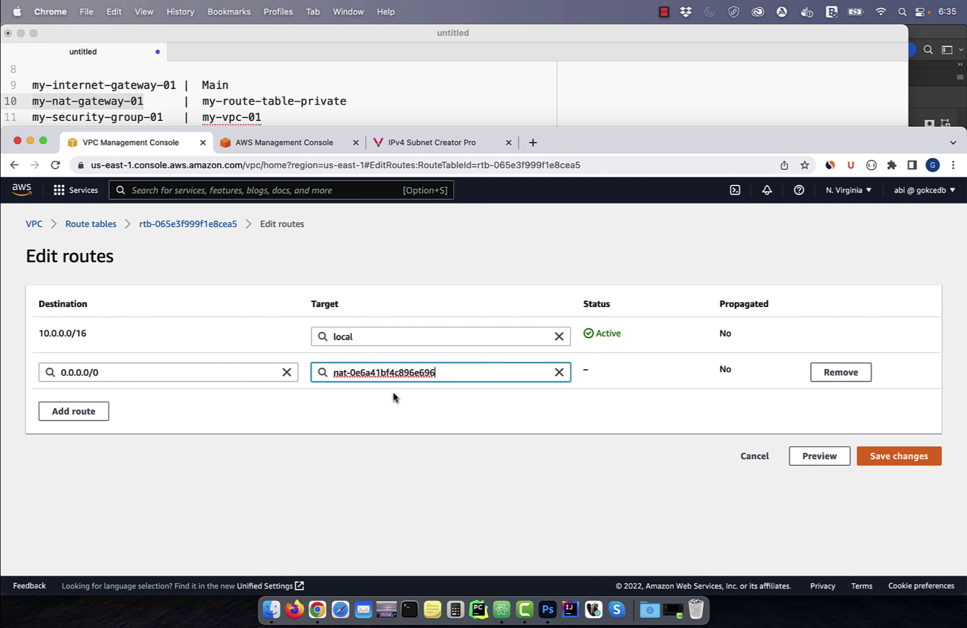
click(901, 469)
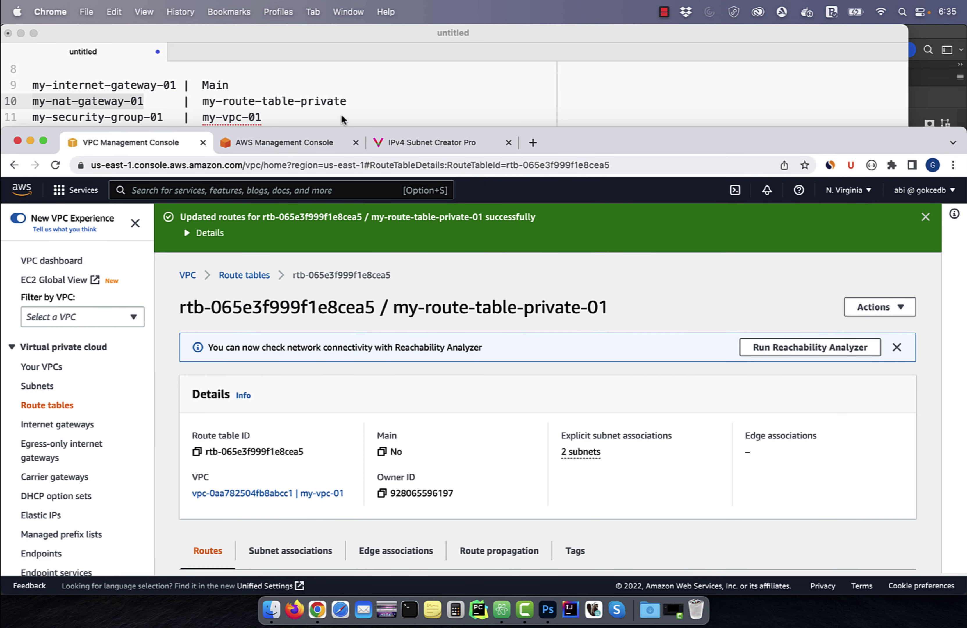
Step: Start a security group named my-security-group-01, use the same text as its description and assign it to my-vpc-01
scroll(342, 120, down, 1)
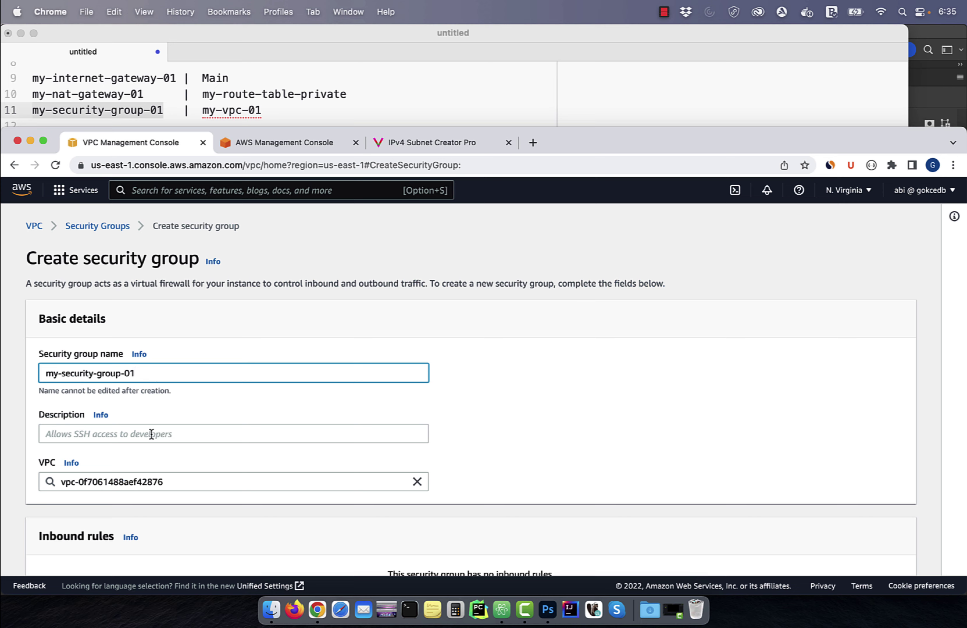
key(Tab)
key(super+v)
click(416, 481)
click(222, 428)
scroll(222, 433, down, 5)
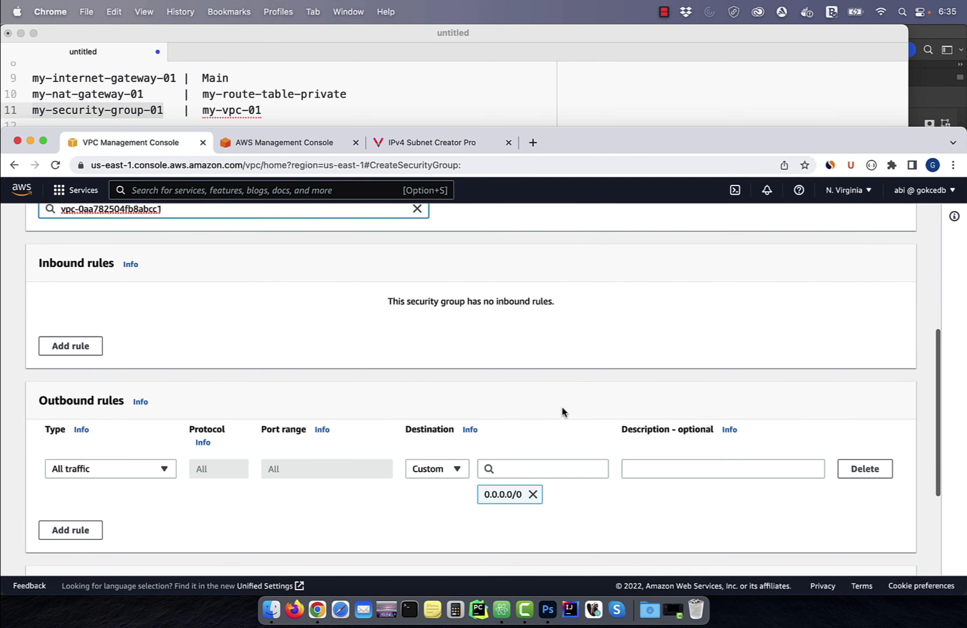
Step: Add an inbound rule to the security group that allows SSH from 0.0.0.0/0
click(71, 347)
click(151, 333)
text(ssh)
click(138, 366)
click(530, 331)
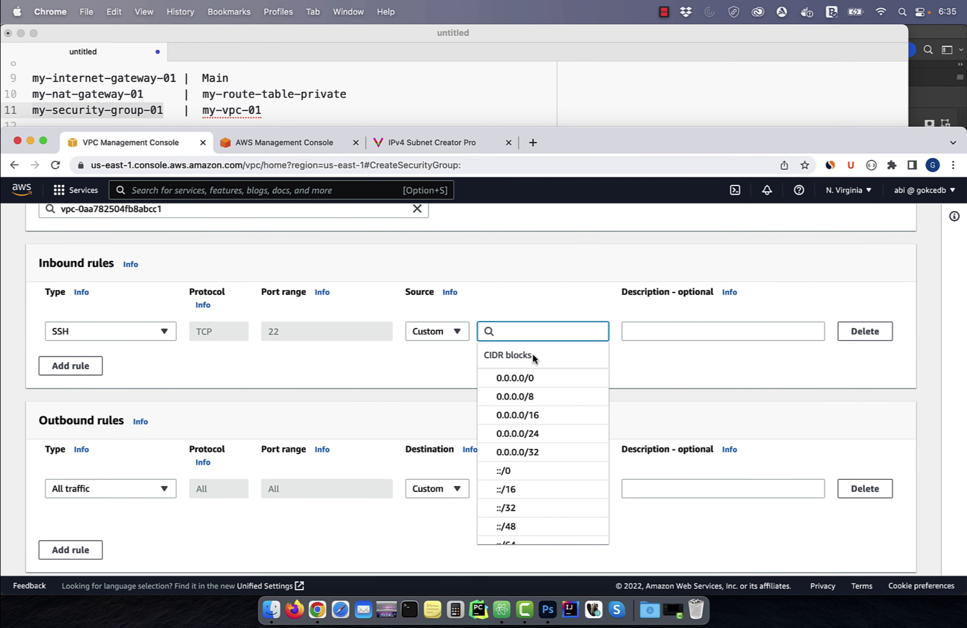
click(505, 378)
Step: Add a second inbound rule that allows HTTP from 0.0.0.0/0 and create the security group
click(70, 393)
click(110, 383)
text(http)
click(67, 421)
click(542, 383)
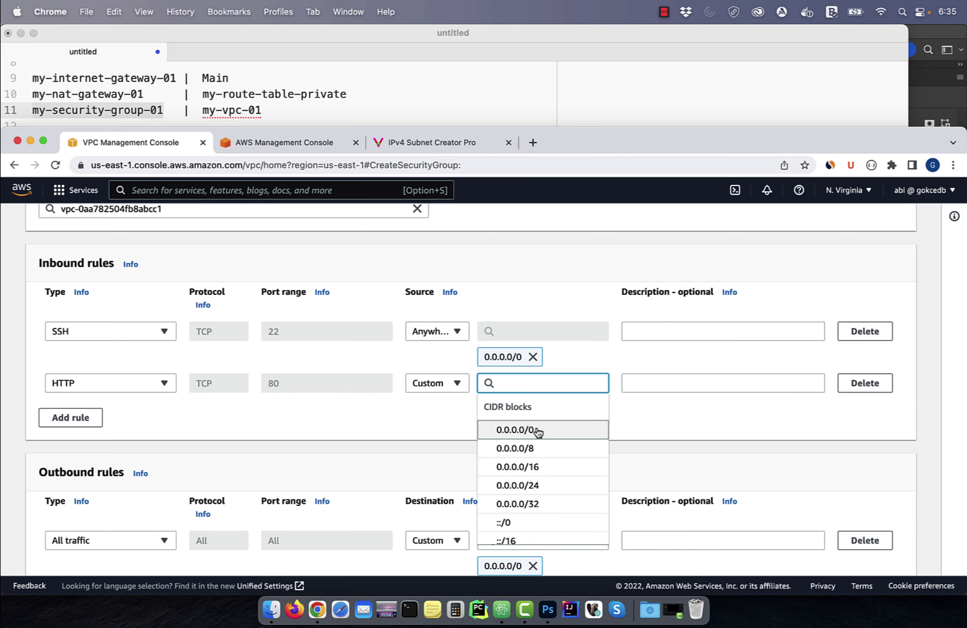
click(530, 431)
scroll(414, 452, down, 5)
click(823, 555)
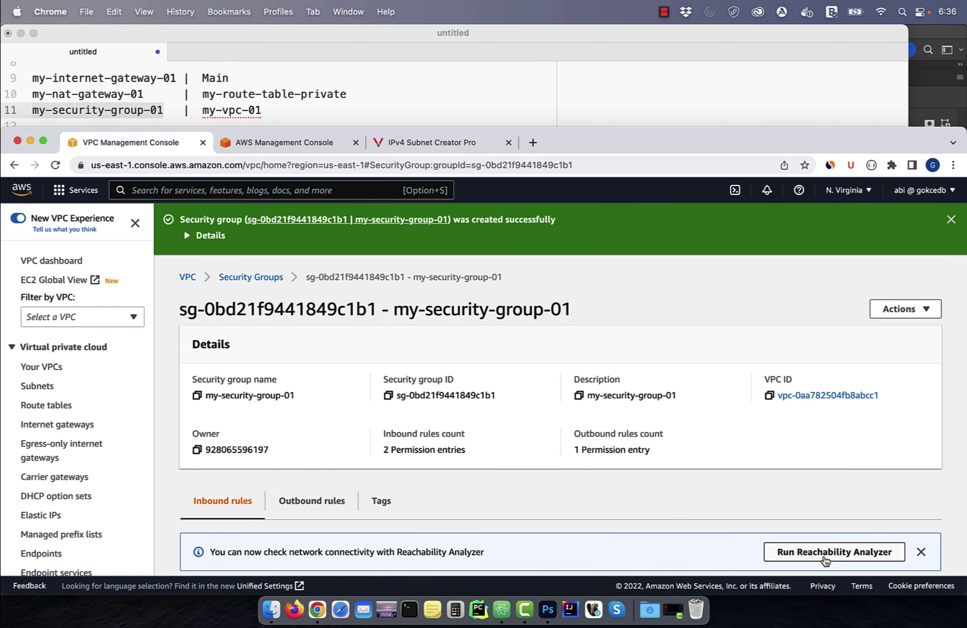
Step: Check the VPC diagram in Photoshop, return to Chrome and open the EC2 instances list in the other AWS console page
click(547, 609)
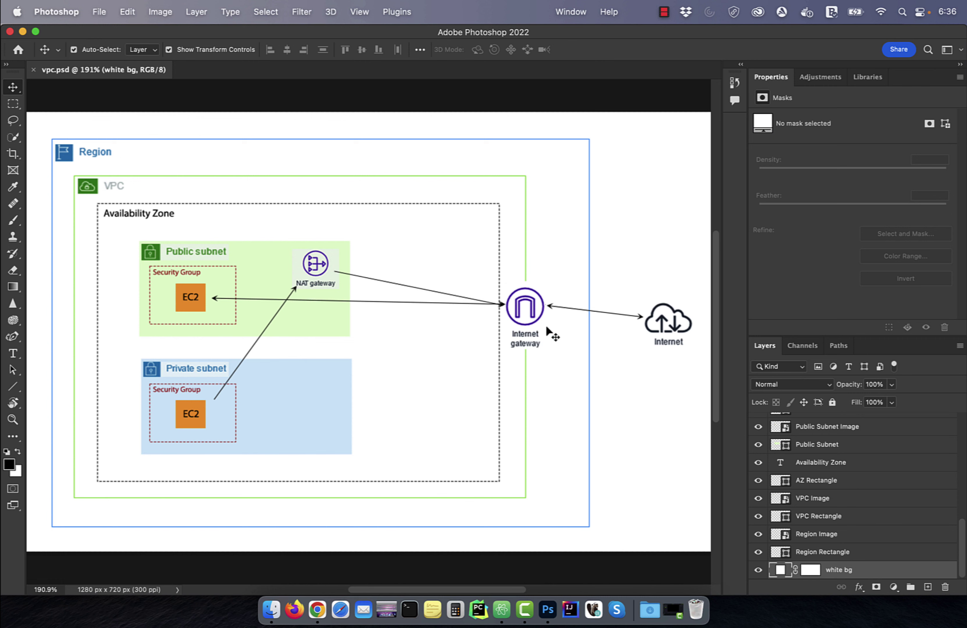
click(317, 609)
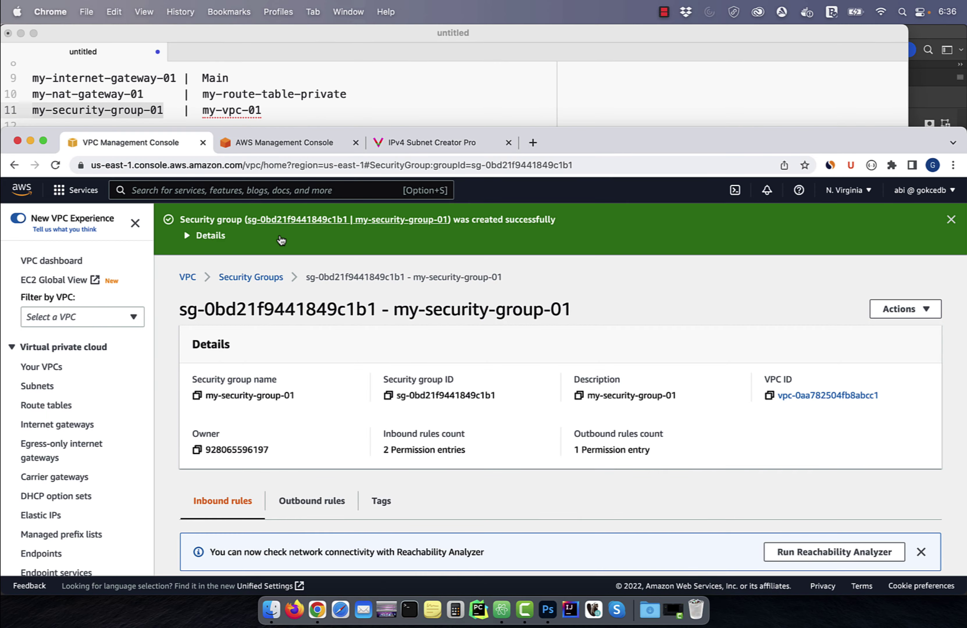
click(281, 143)
click(216, 190)
text(ec2)
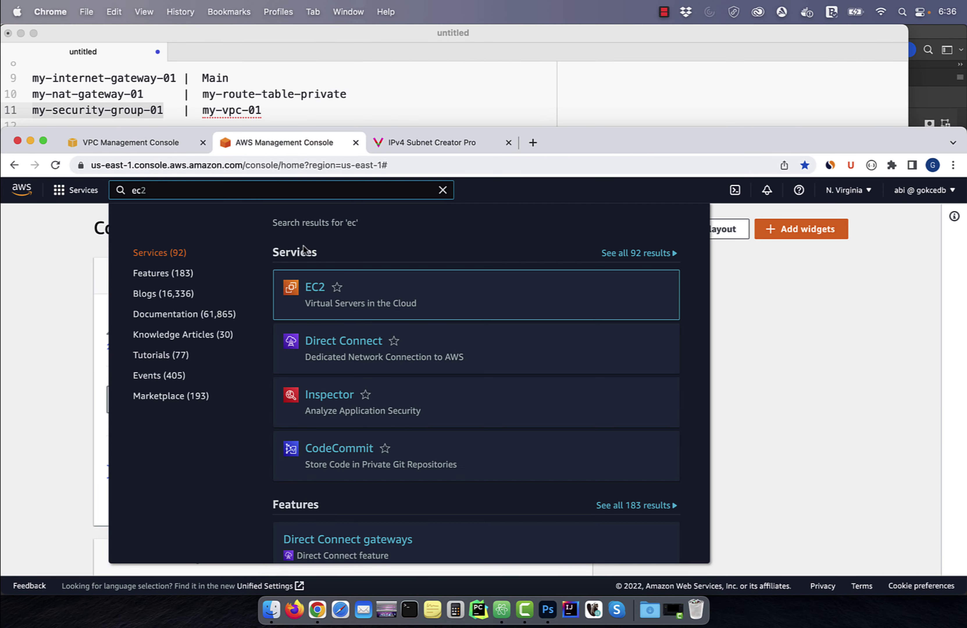
click(315, 292)
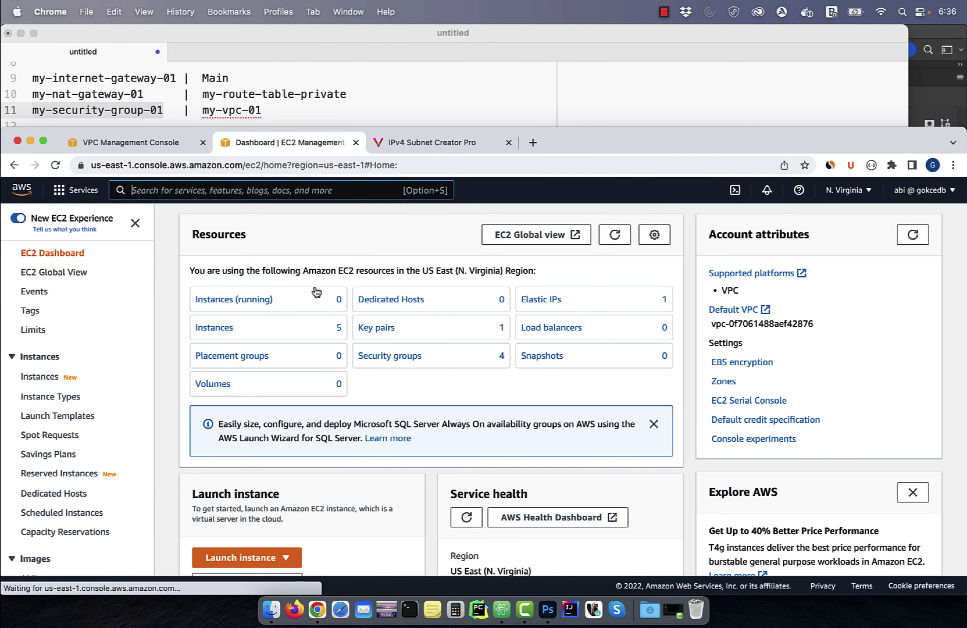
click(45, 377)
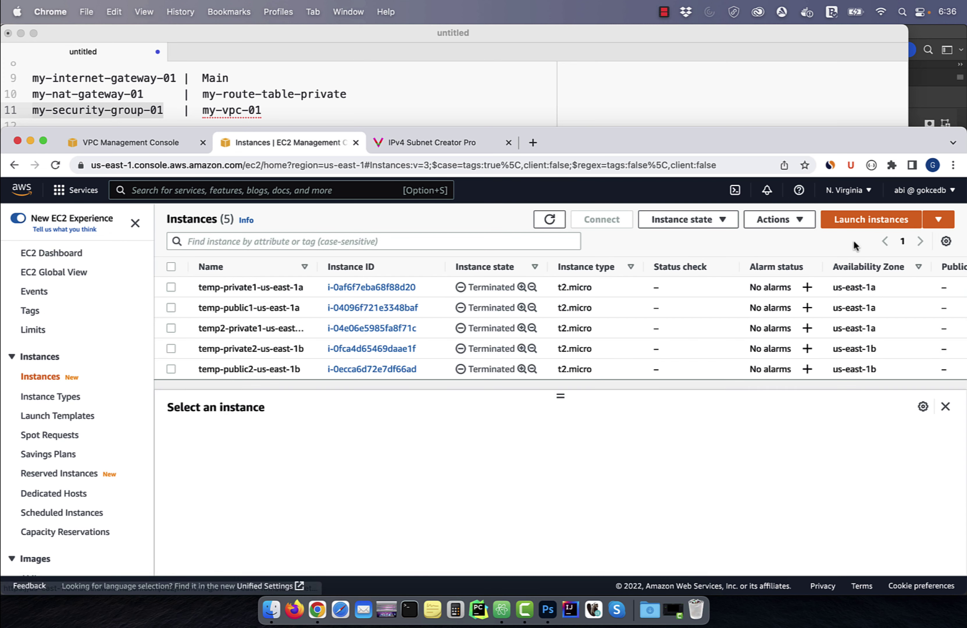
Step: Start launching an instance and name it public1-us-east-1a, copying the name from the notes in Atom
click(874, 219)
click(611, 104)
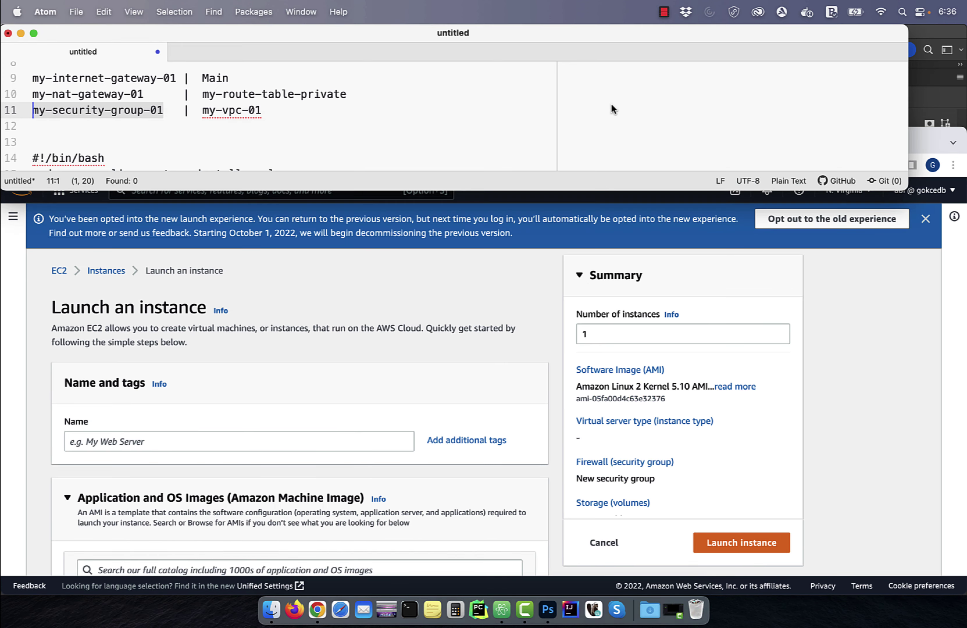
scroll(491, 126, up, 3)
scroll(491, 124, up, 3)
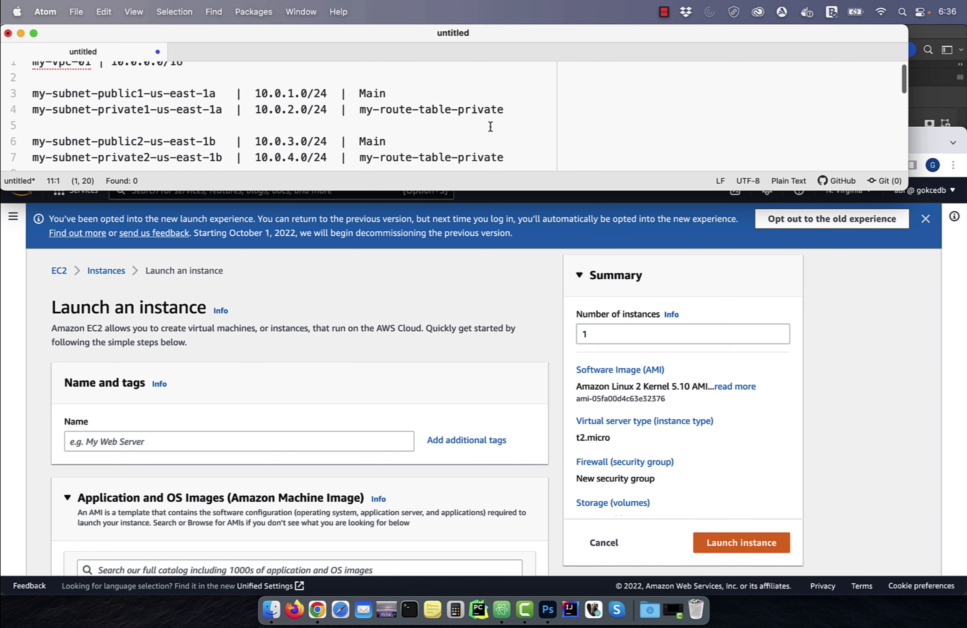
drag(215, 103, 98, 103)
key(super+c)
click(166, 443)
key(super+v)
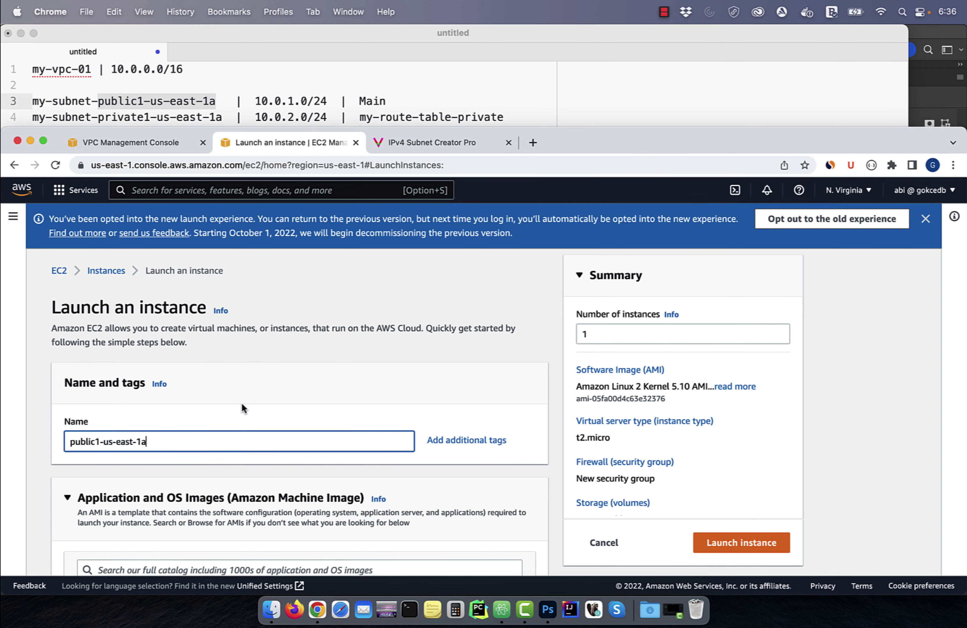
Step: Choose the key pair keypair and place the instance in my-vpc-01 on subnet my-subnet-public1-us-east-1a
scroll(275, 385, down, 15)
click(511, 319)
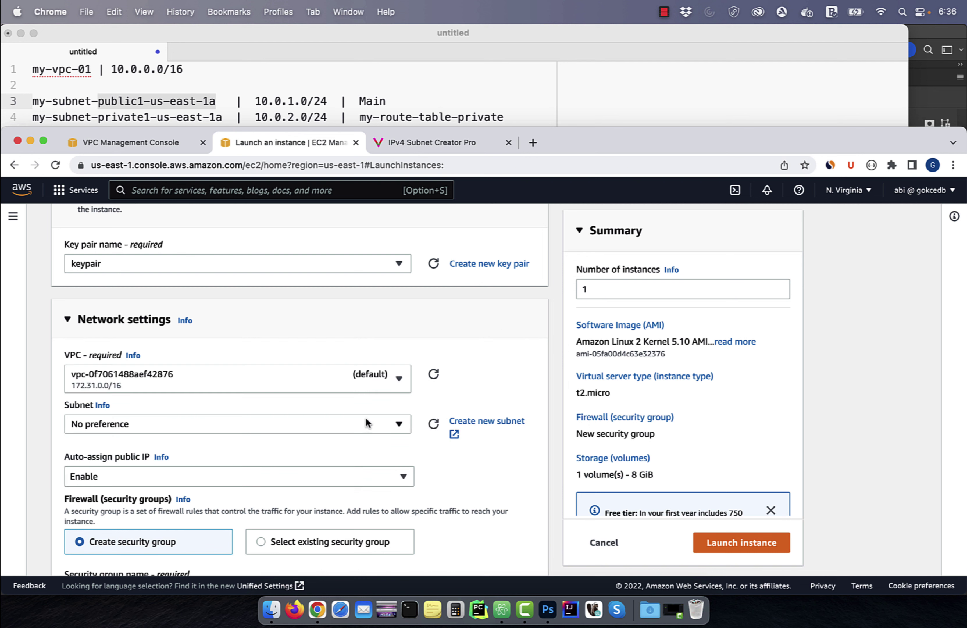
click(274, 355)
click(209, 413)
click(278, 421)
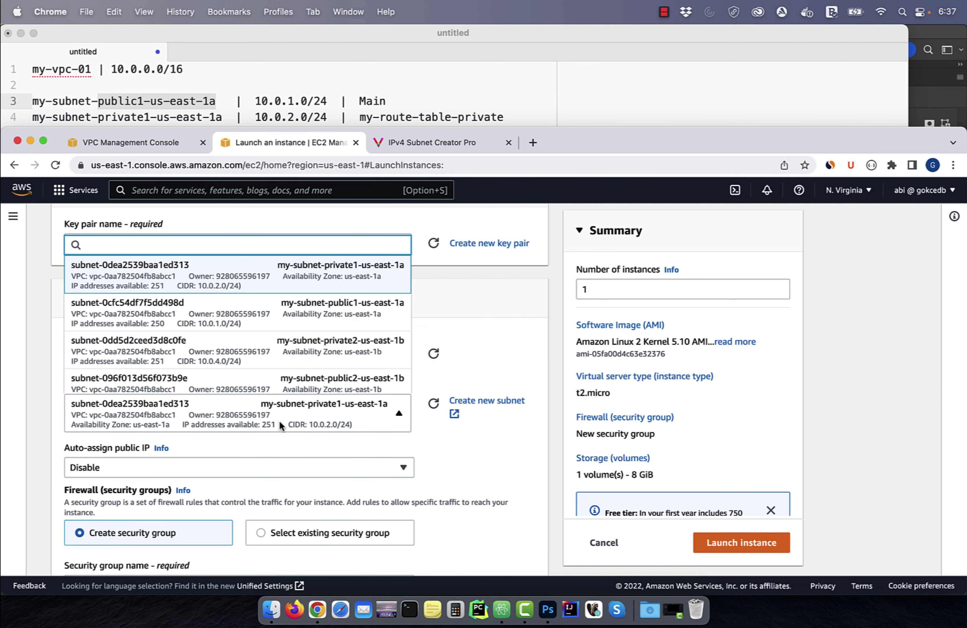
click(346, 318)
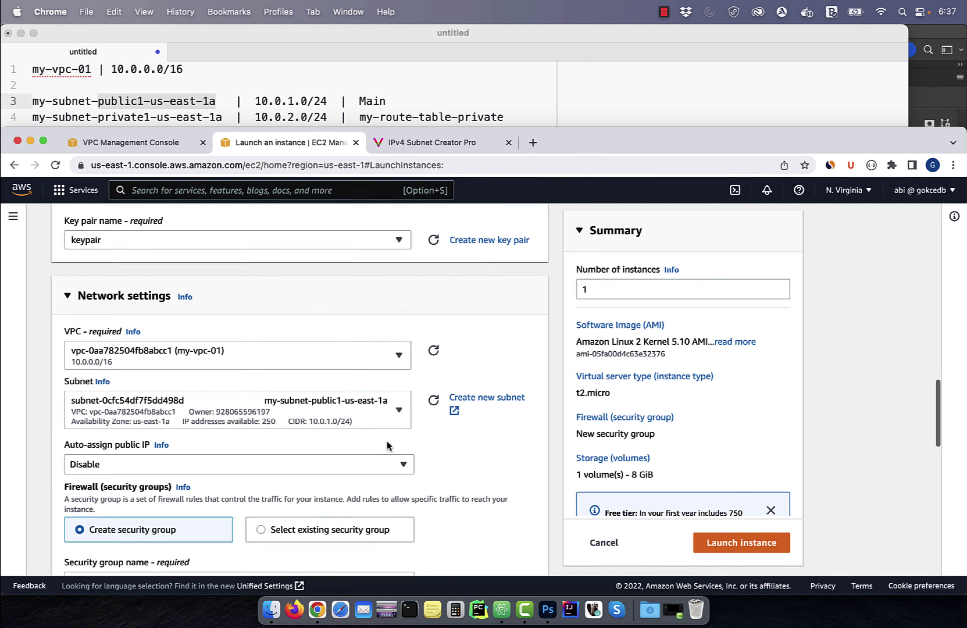
Step: Enable auto-assigned public IP and assign the existing security group my-security-group-01 to the instance
scroll(386, 440, down, 1)
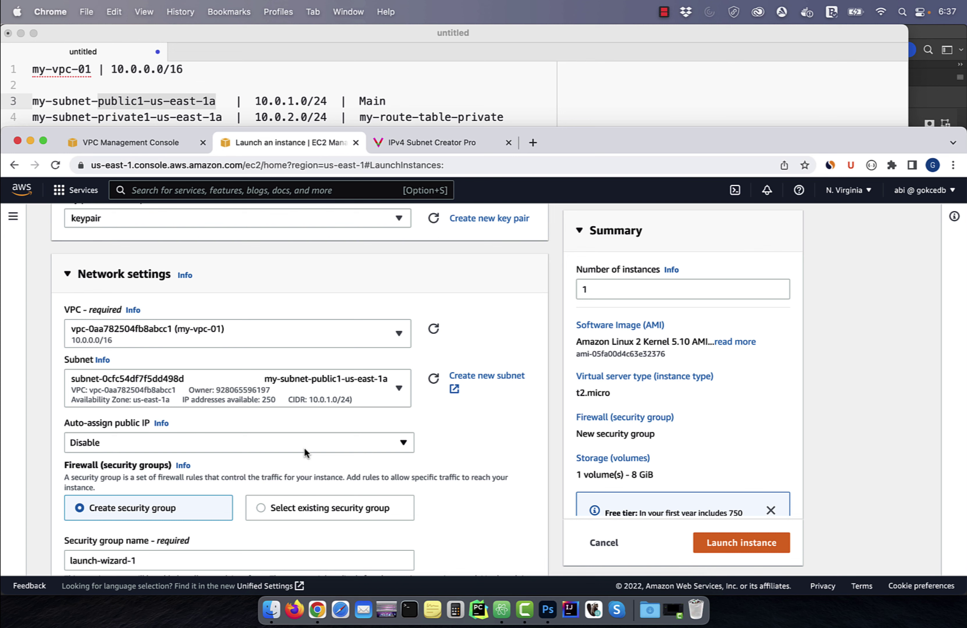
click(304, 447)
click(277, 463)
scroll(488, 450, down, 2)
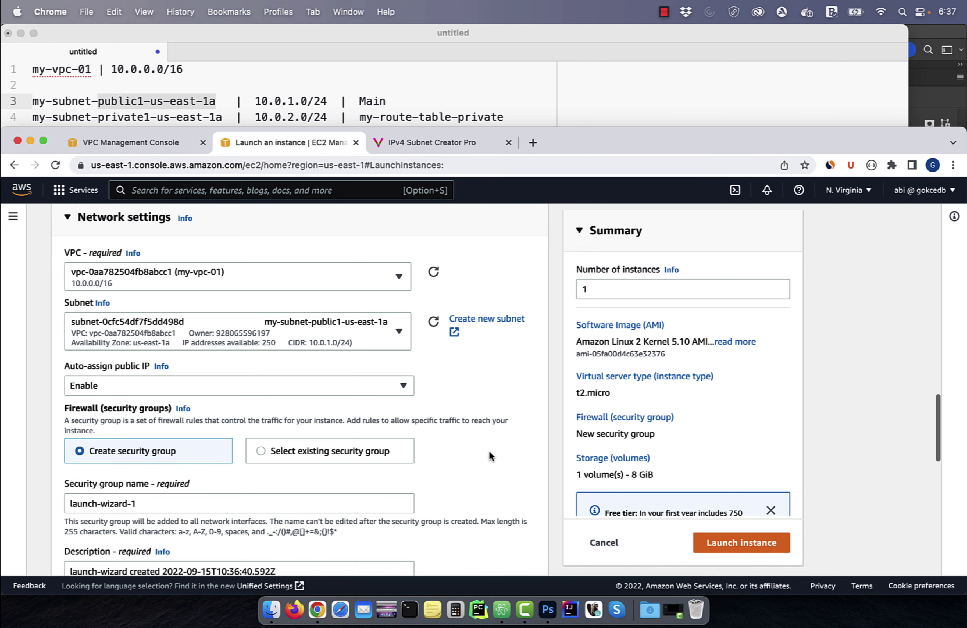
click(260, 451)
click(193, 501)
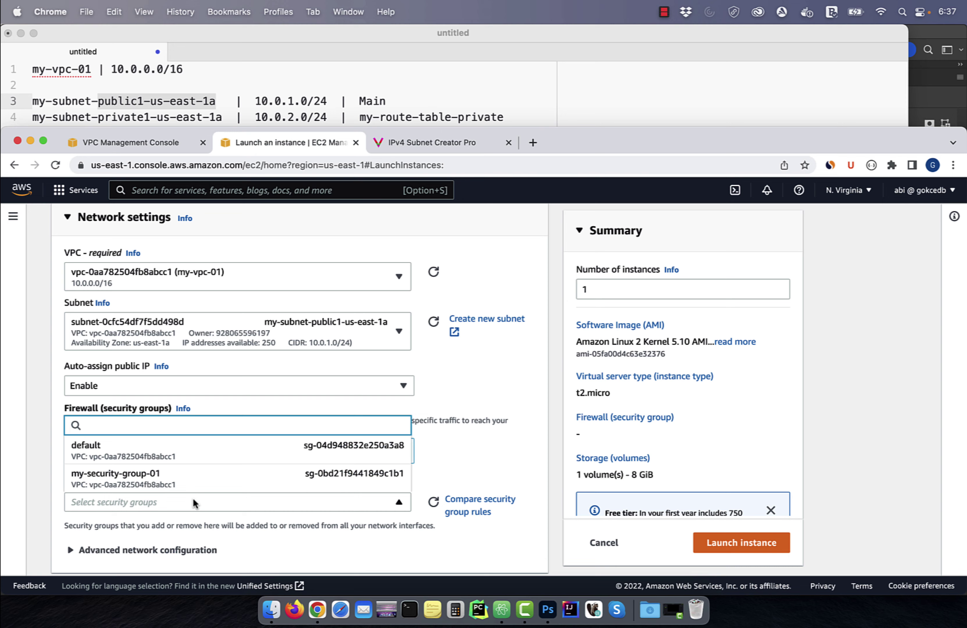
click(347, 472)
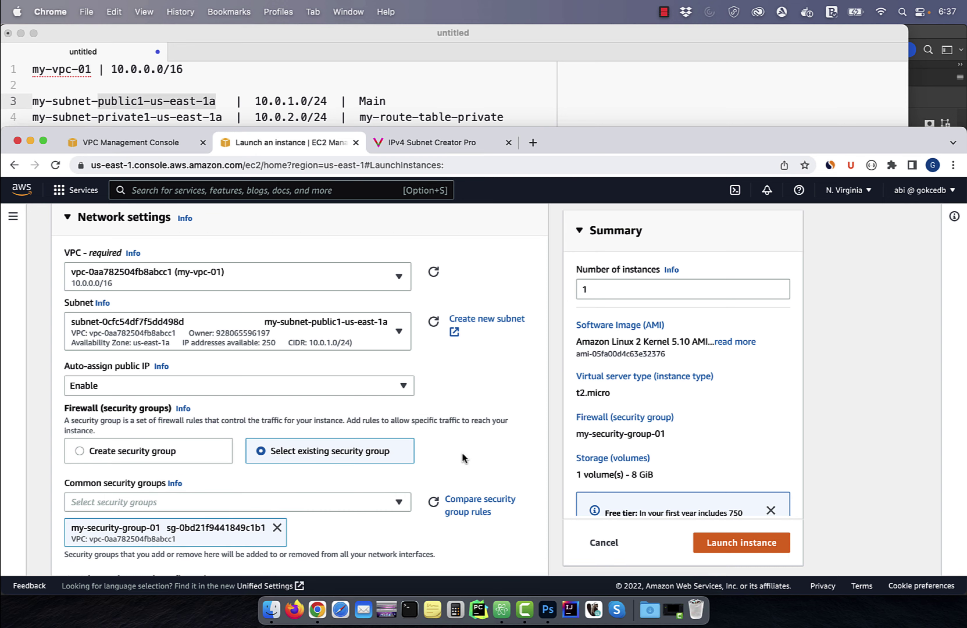
Step: Paste the #!/bin/bash httpd setup script from the Atom notes into the instance's user data and launch the instance
scroll(462, 453, down, 10)
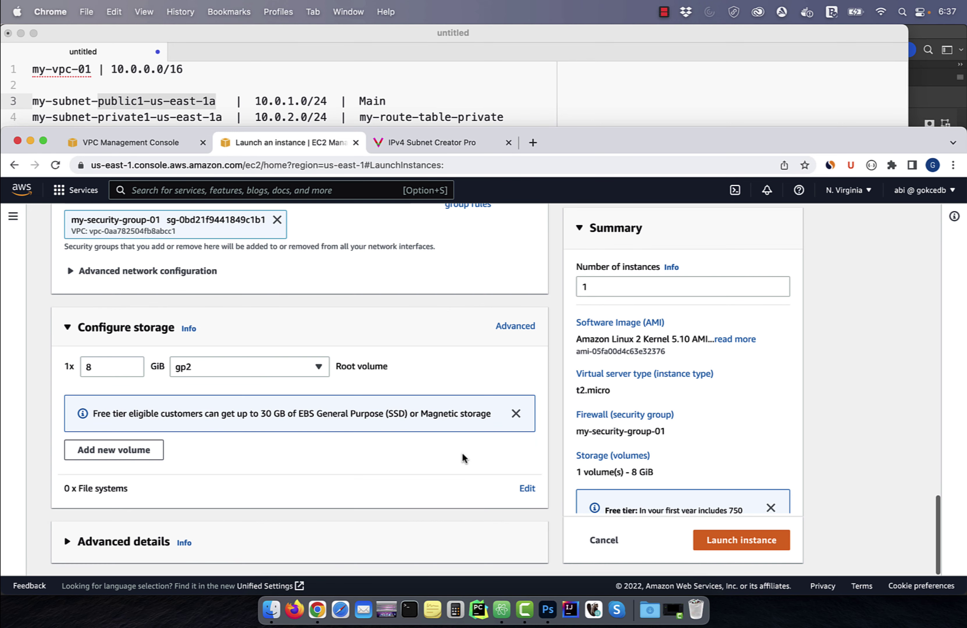
click(68, 541)
scroll(290, 451, down, 15)
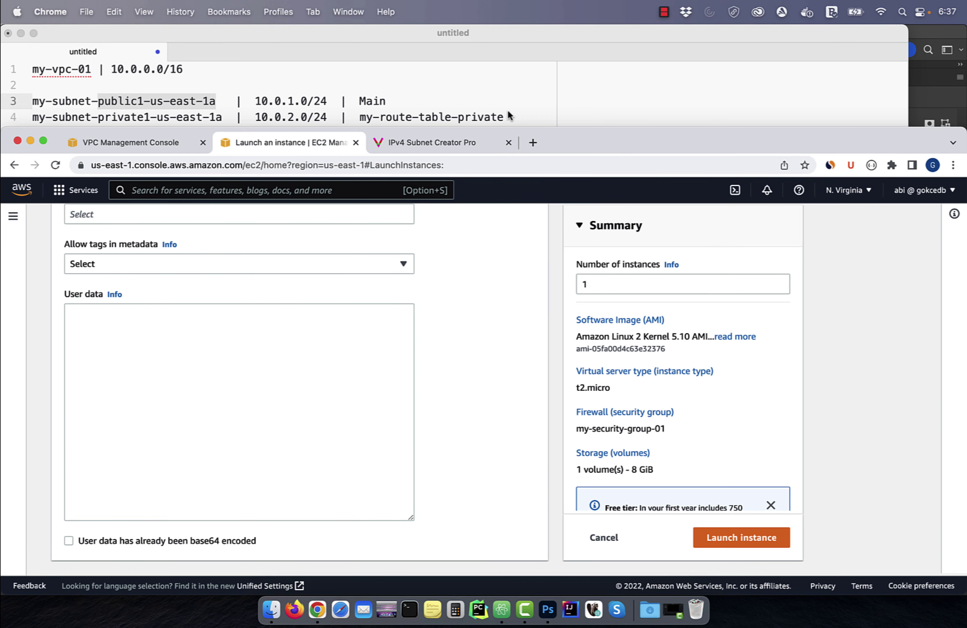
click(481, 122)
scroll(501, 103, down, 2)
scroll(501, 103, down, 12)
drag(188, 163, 33, 94)
key(super+c)
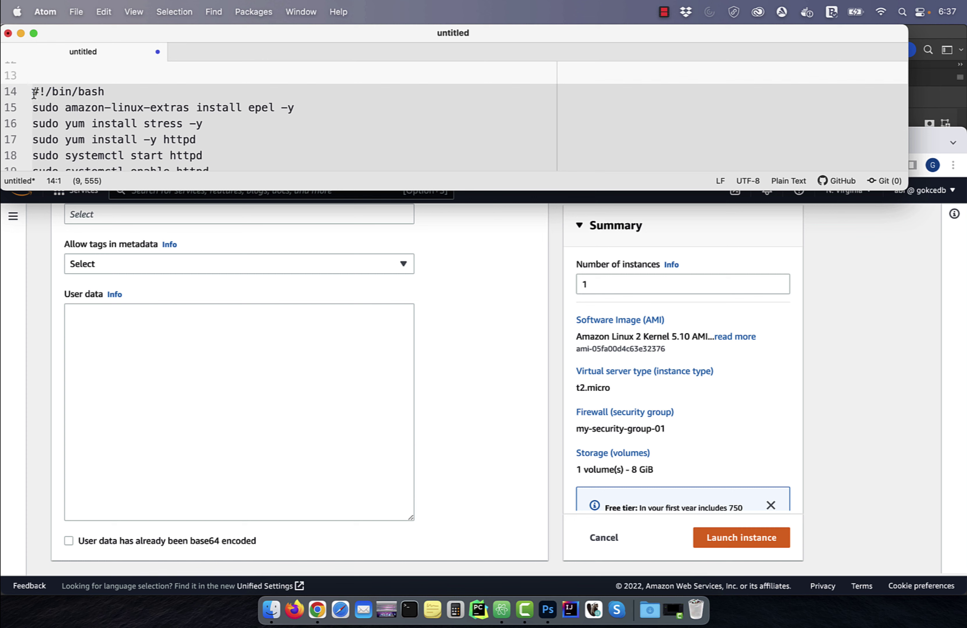
click(176, 340)
key(super+v)
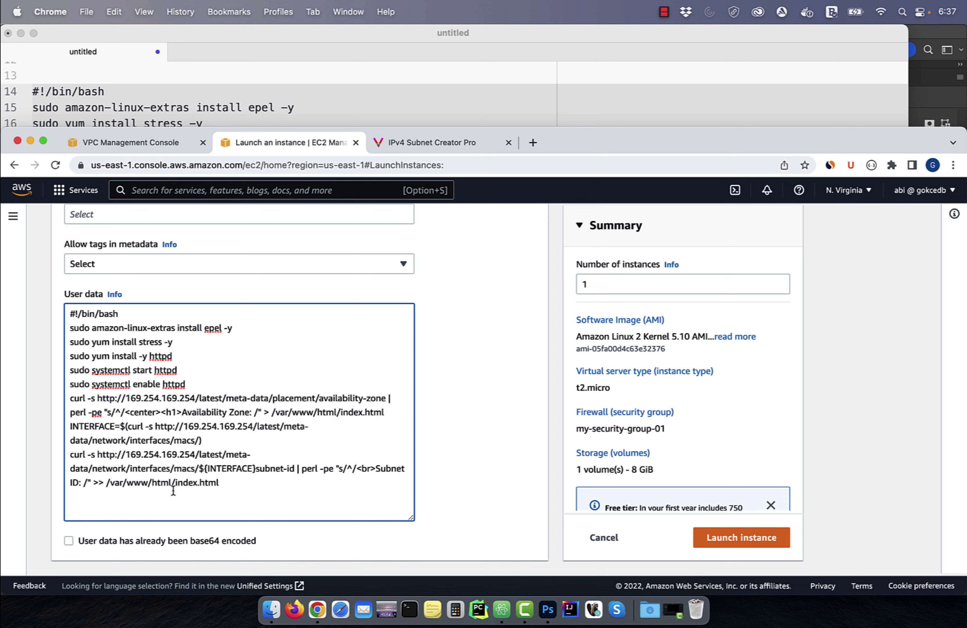
click(750, 538)
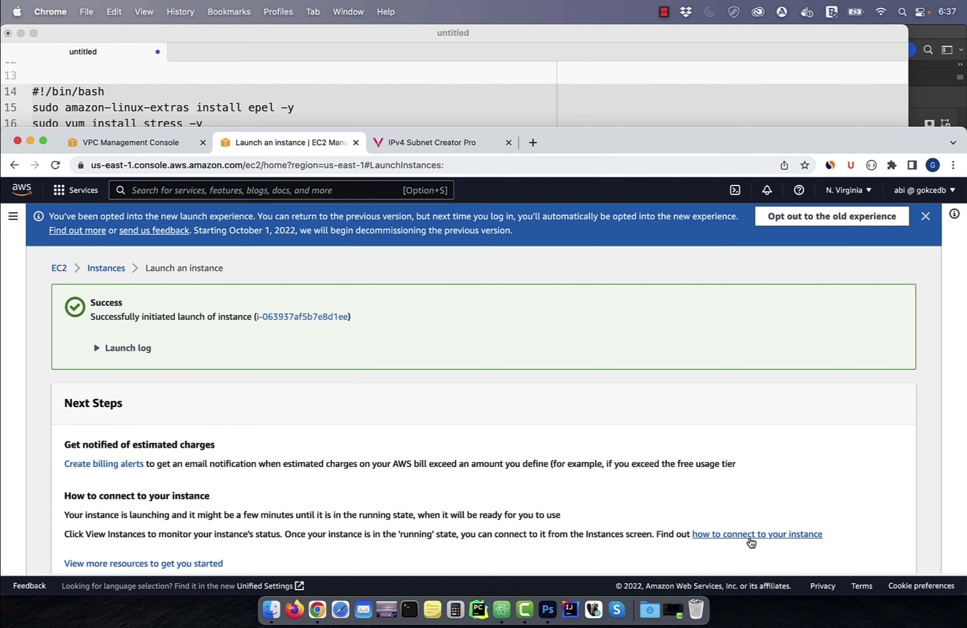
Step: Start another instance named private1-us-east-1a, with the key pair keypair and my-vpc-01 as its VPC
click(117, 271)
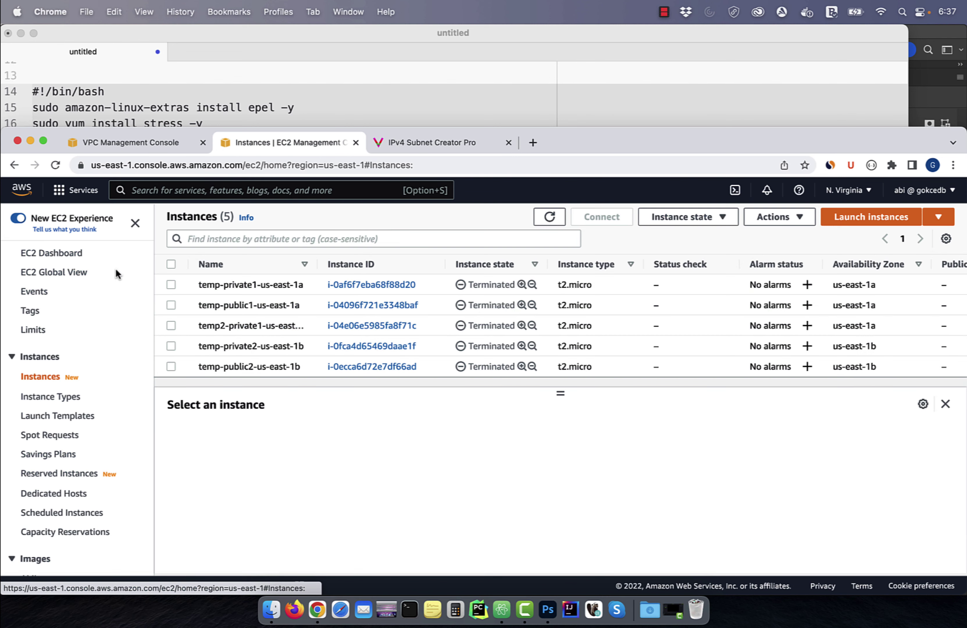
click(543, 215)
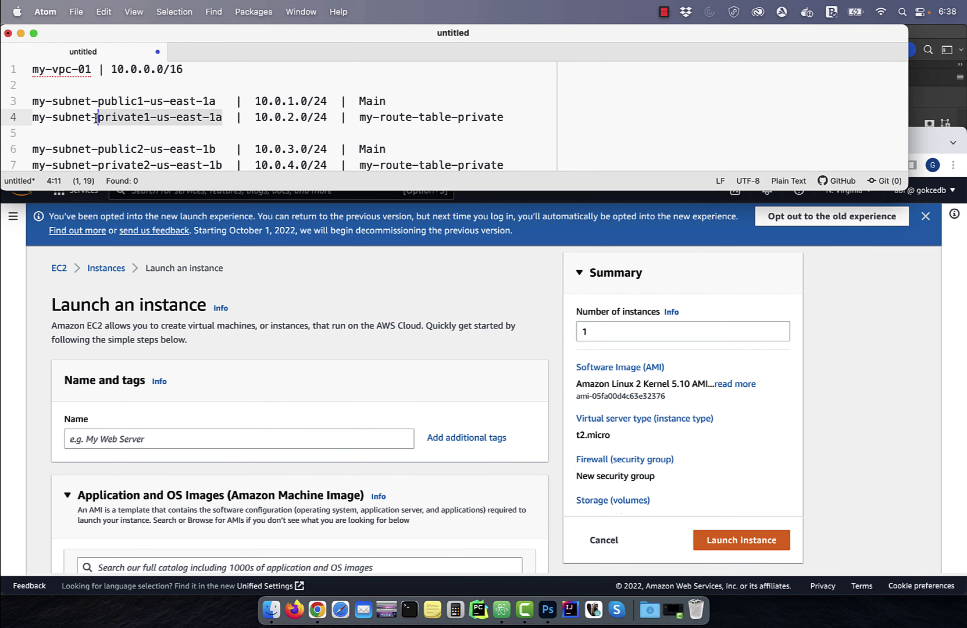
scroll(199, 383, down, 10)
scroll(198, 383, down, 7)
click(513, 277)
click(168, 336)
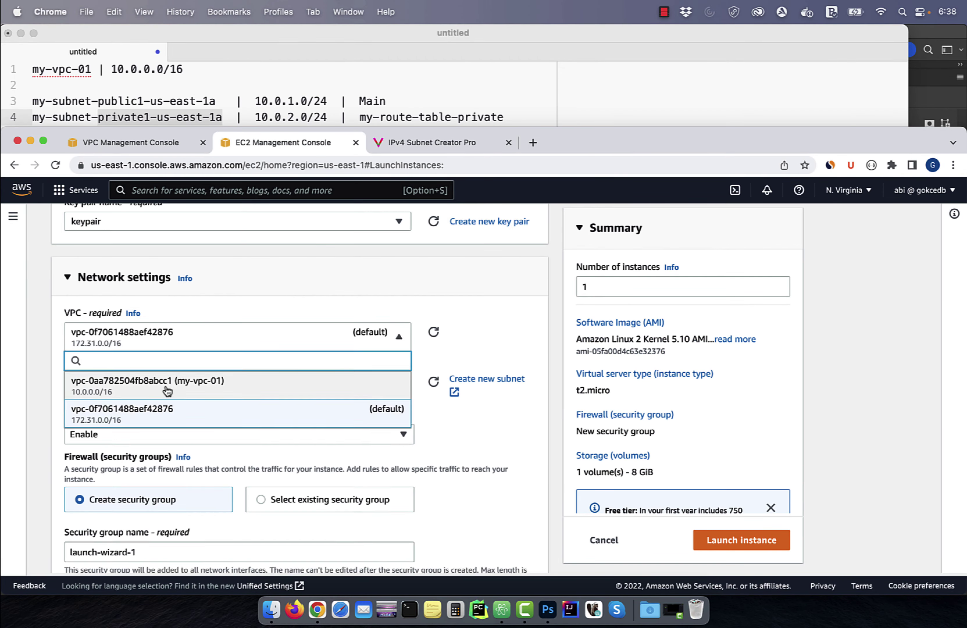
click(167, 386)
Step: Assign the existing security group my-security-group-01 to the private1-us-east-1a instance and launch it
scroll(184, 454, down, 4)
click(326, 374)
click(181, 427)
click(195, 495)
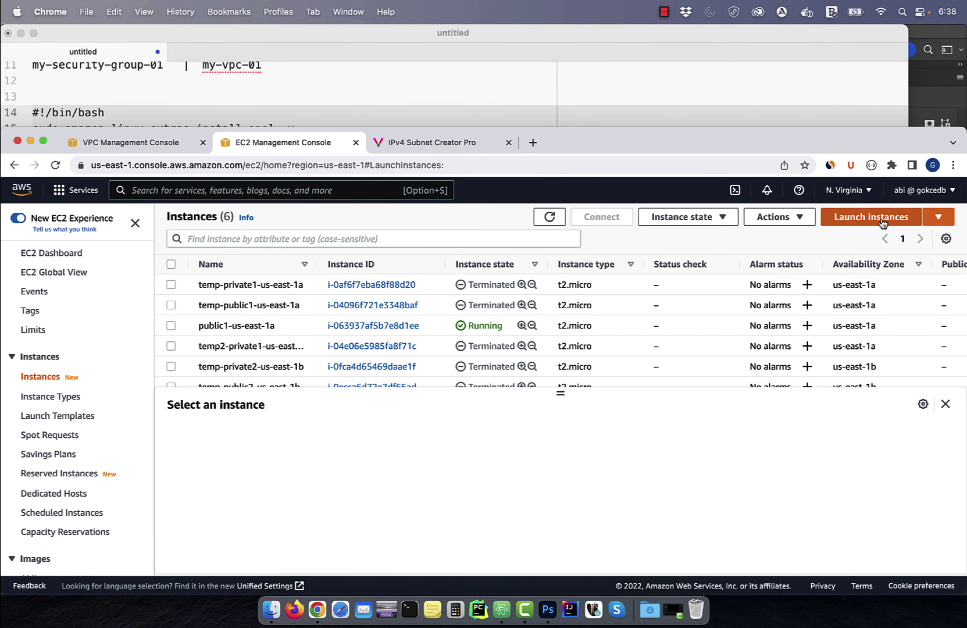
Step: Start an instance named public2-us-east-1b and set its key pair and network to my-vpc-01, my-subnet-public2-us-east-1b
drag(98, 116, 216, 117)
scroll(274, 372, down, 10)
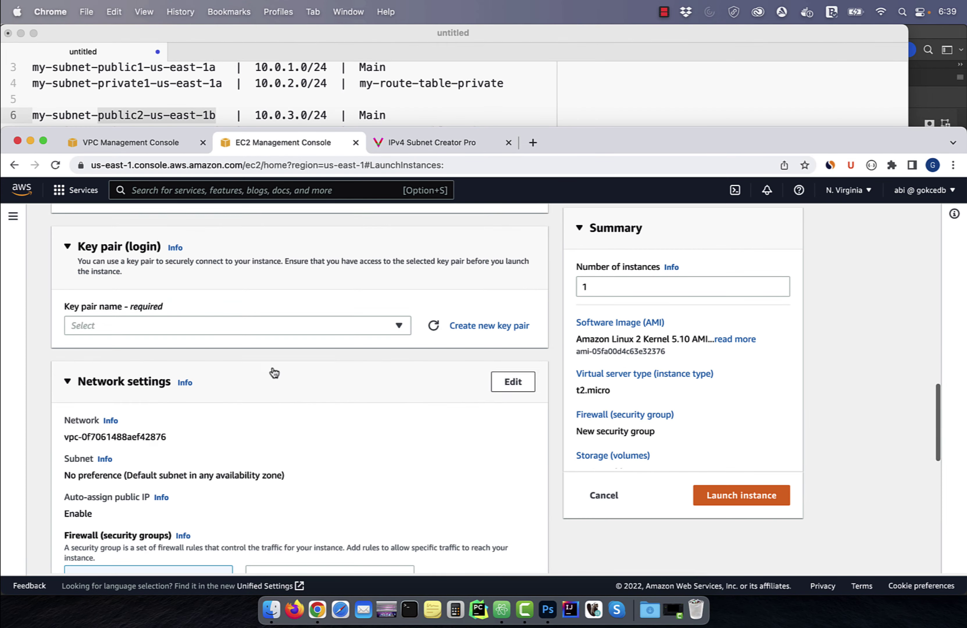
click(513, 382)
click(245, 324)
click(280, 410)
click(196, 377)
Step: Give the public2-us-east-1b instance the existing my-security-group-01, add the bash script as user data and launch it
click(326, 442)
click(200, 496)
click(116, 468)
scroll(255, 394, down, 10)
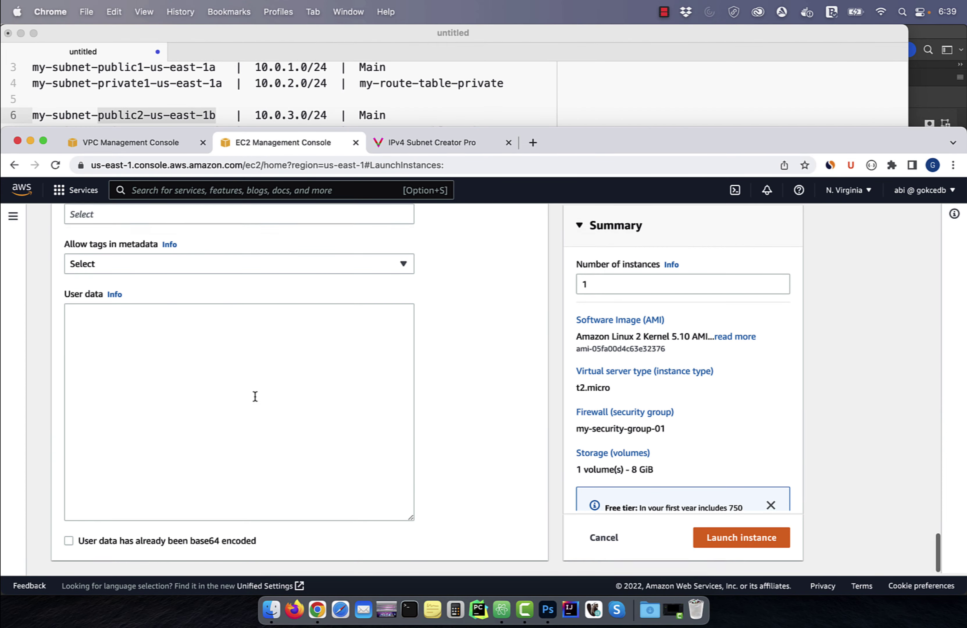
click(741, 539)
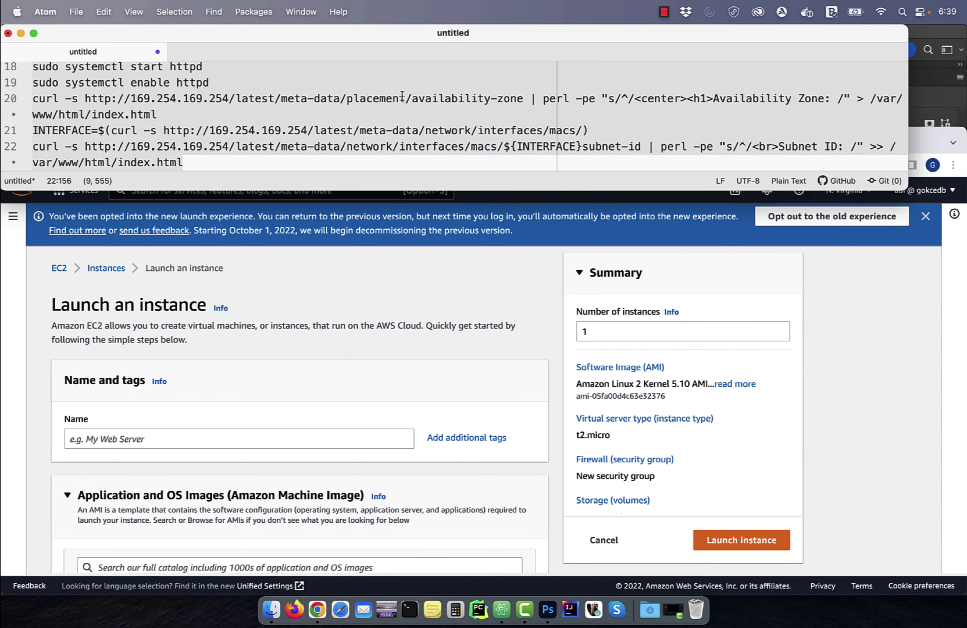
Step: Start an instance named private2-us-east-1b and place it in the private2-us-east-1b subnet of my-vpc-01
scroll(402, 96, up, 10)
click(188, 436)
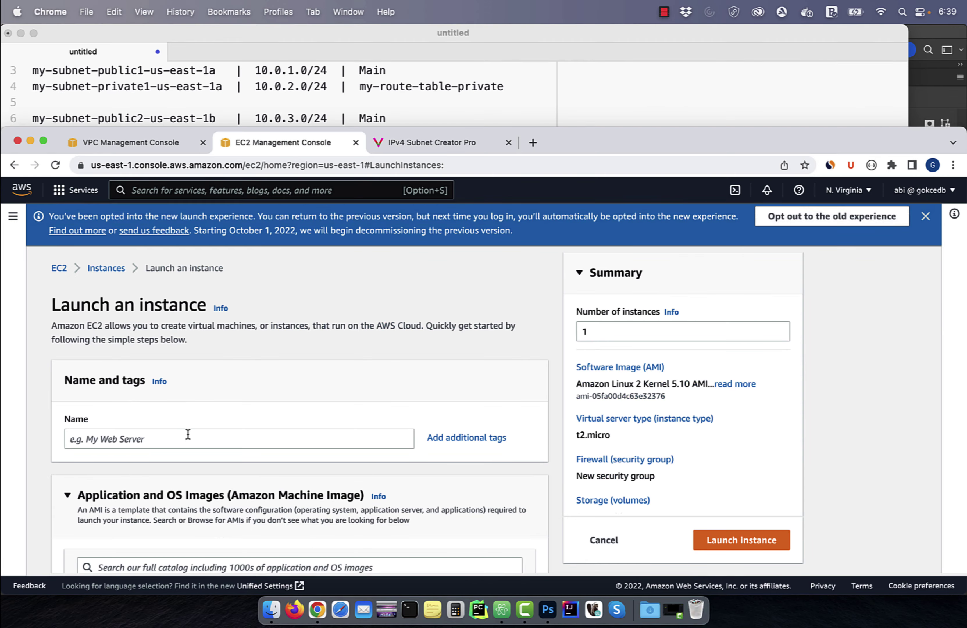
scroll(187, 436, down, 10)
click(499, 423)
click(285, 402)
click(366, 354)
Step: Assign the existing security group my-security-group-01 to the private2-us-east-1b instance
click(326, 371)
click(197, 425)
click(116, 469)
Step: Copy the bash script from the Atom notes into the private2-us-east-1b instance's user data and launch the instance
scroll(235, 462, down, 20)
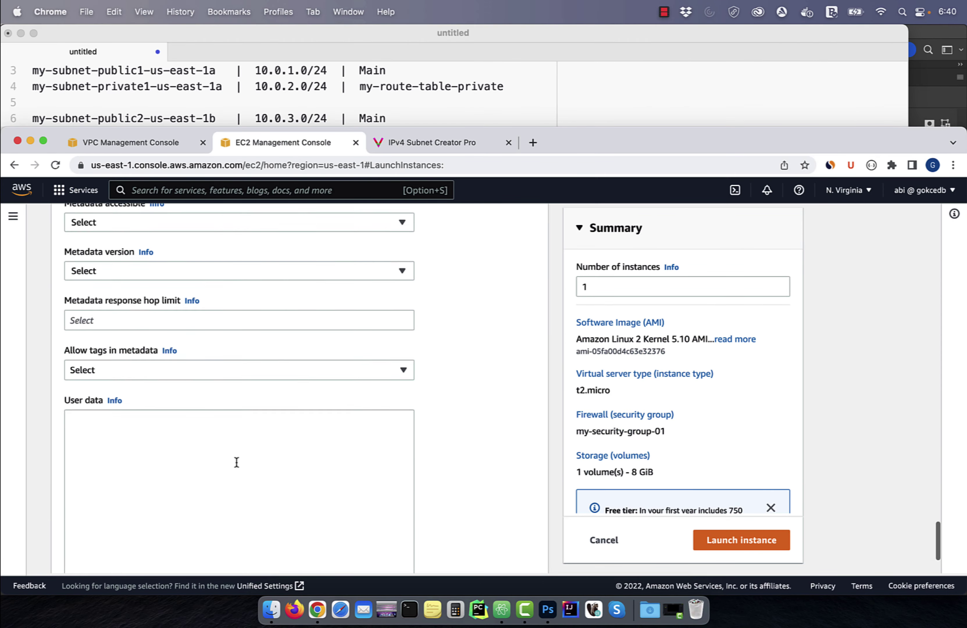
click(228, 102)
scroll(228, 102, down, 10)
drag(33, 73, 211, 200)
click(236, 412)
click(740, 540)
Step: Open the instances list and show the details of public1-us-east-1a, enlarging the details area to read its addresses
click(106, 268)
drag(560, 394, 560, 477)
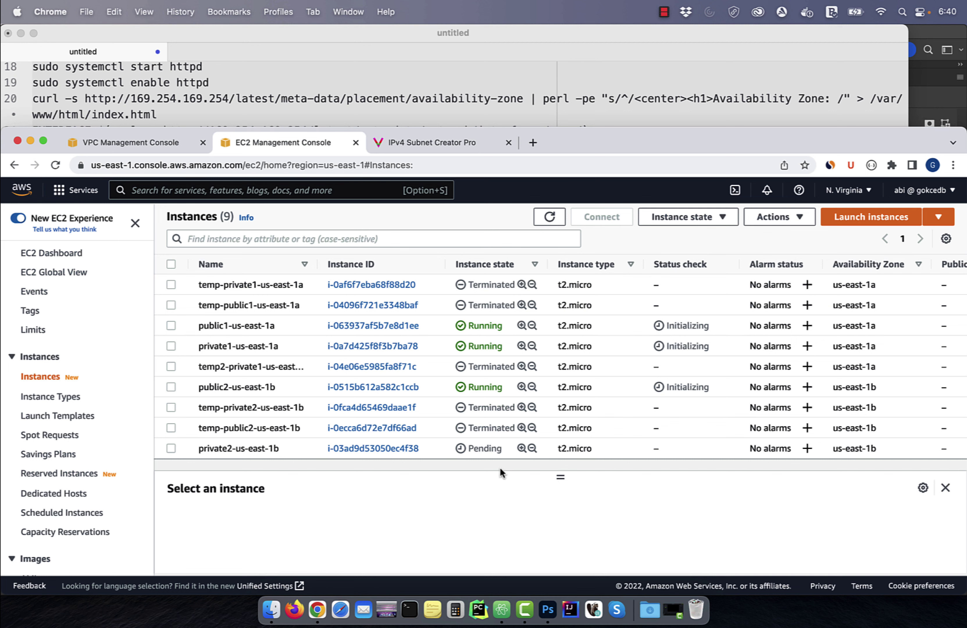
click(255, 328)
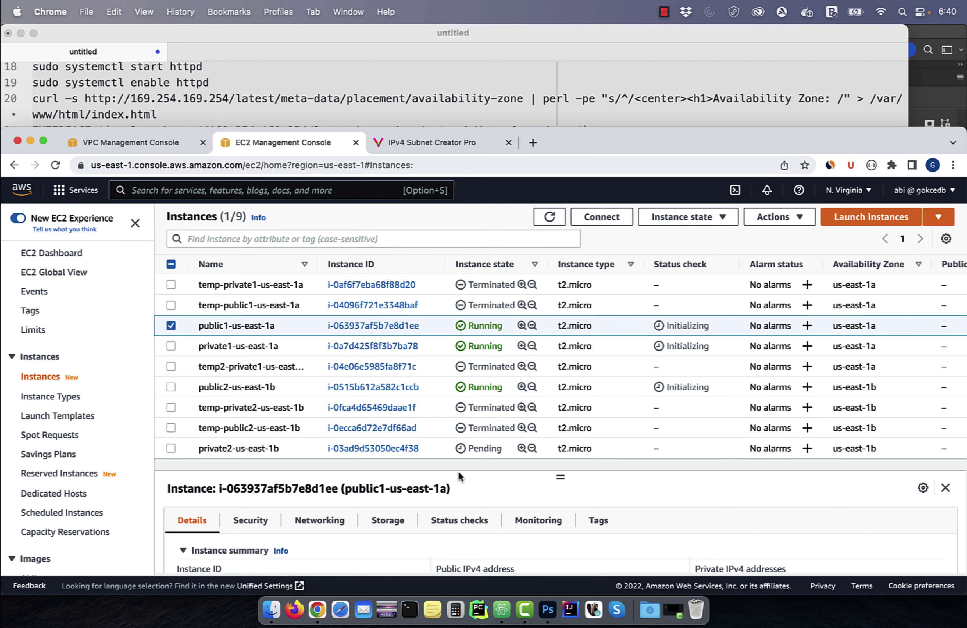
drag(559, 478, 559, 432)
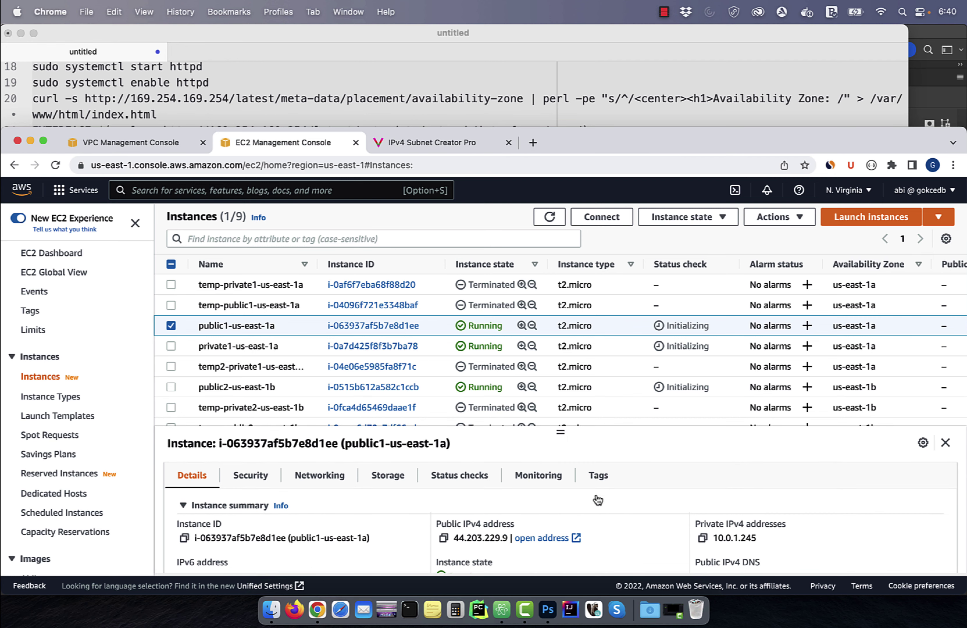
Step: Copy the public IPv4 address of public1-us-east-1a and load 44.203.229.9 in a new browser page
click(443, 538)
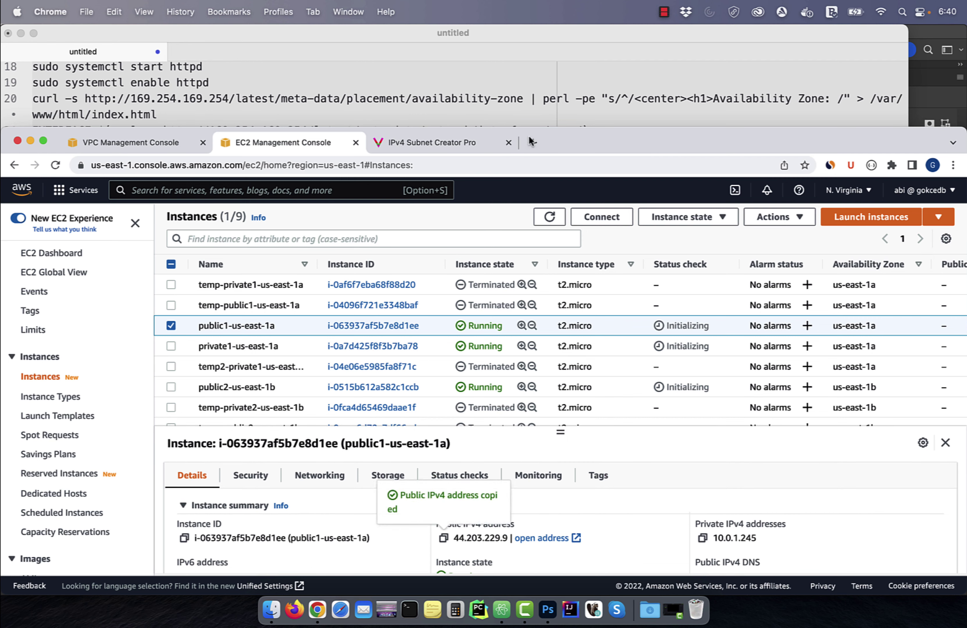
click(509, 142)
click(375, 143)
key(super+v)
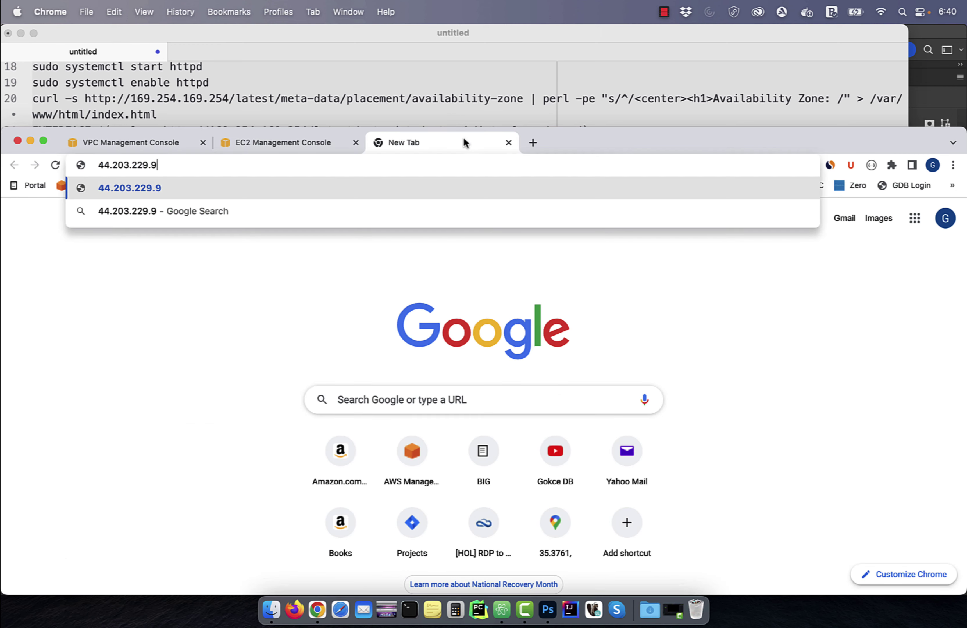
key(Return)
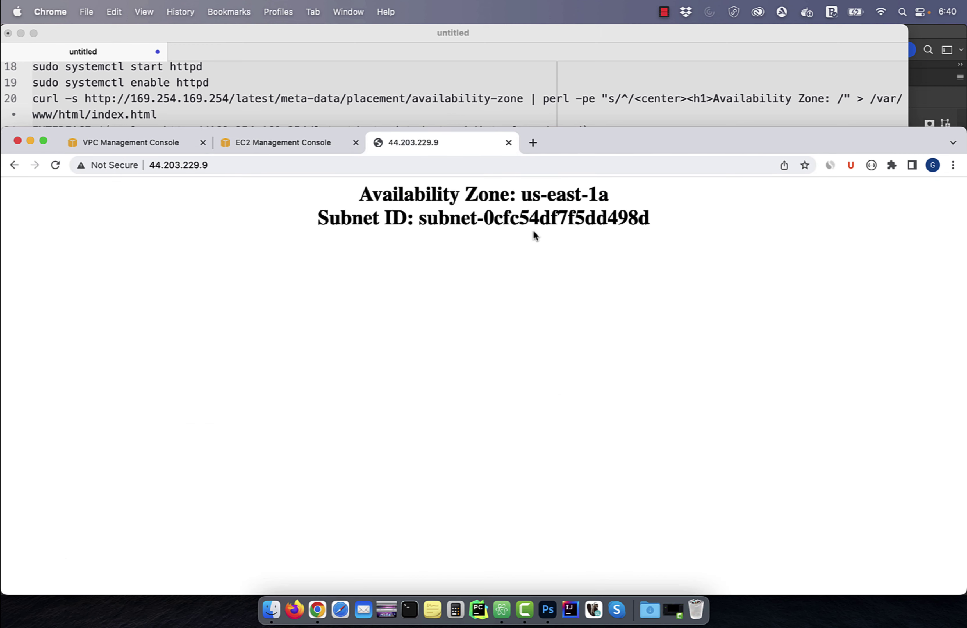
Step: Copy the public IPv4 address of public2-us-east-1b from the instances list and load 54.82.29.242 in another new browser page
click(325, 144)
click(268, 384)
click(444, 538)
key(super+t)
key(super+v)
key(Return)
Step: Connect to the public1-us-east-1a instance through EC2 Instance Connect with the default user name ec2-user
click(318, 144)
click(234, 325)
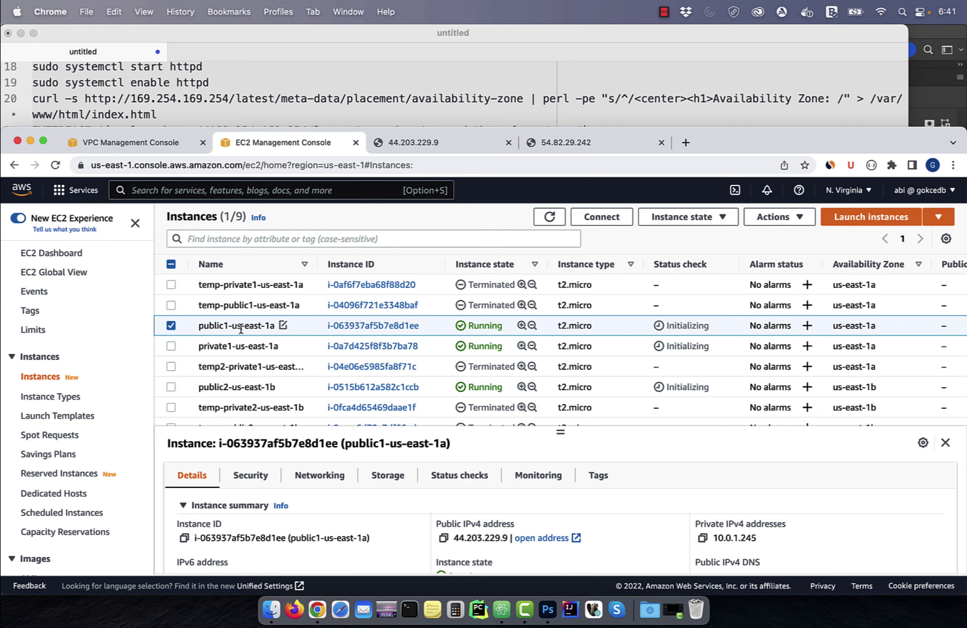
click(606, 226)
scroll(293, 445, down, 1)
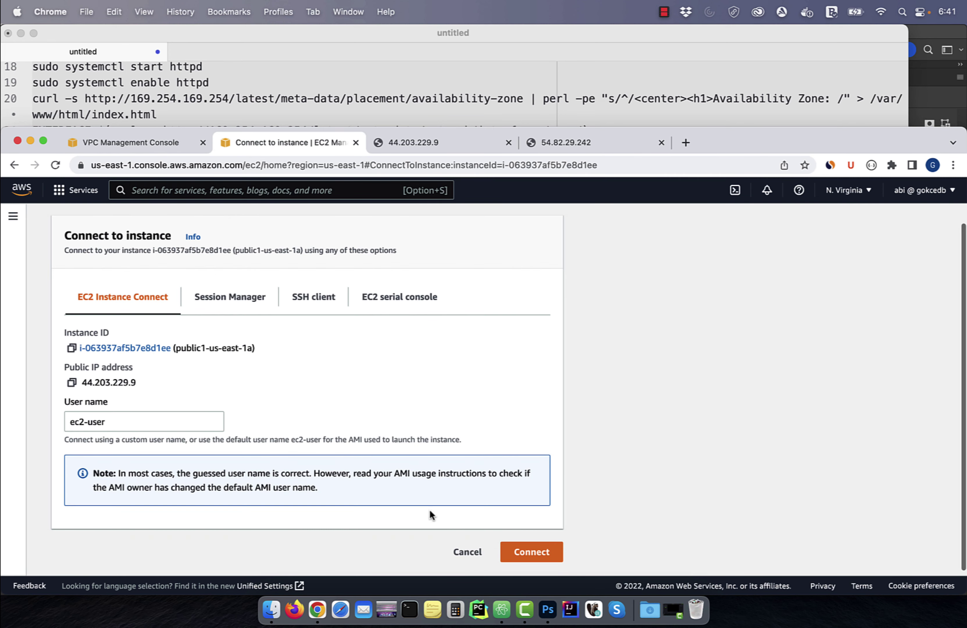
click(547, 562)
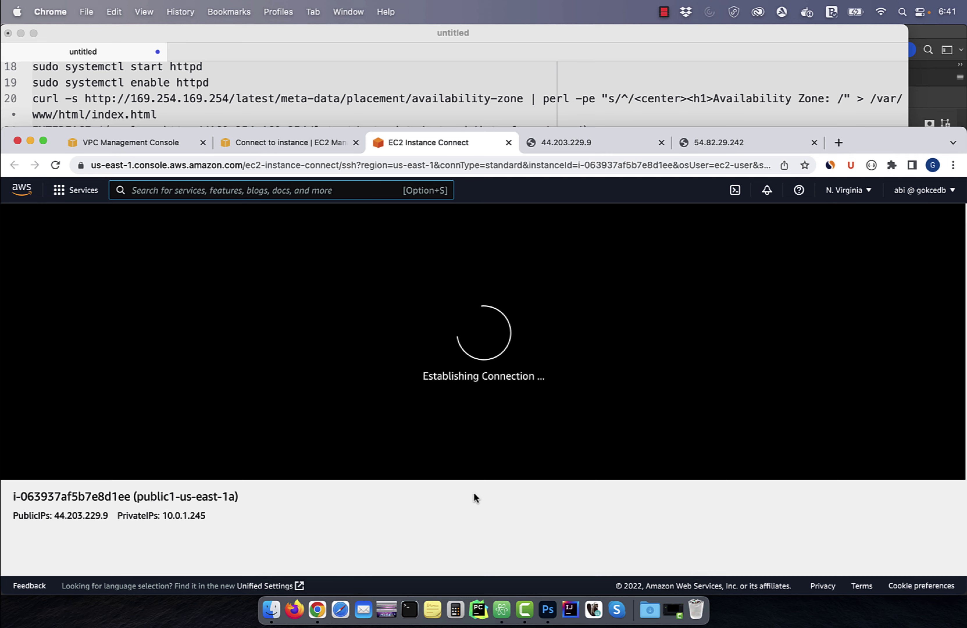
Step: Copy the public IPv4 address of public2-us-east-1b and run curl -s 54.82.29.242 in the public1-us-east-1a terminal
click(301, 144)
click(130, 221)
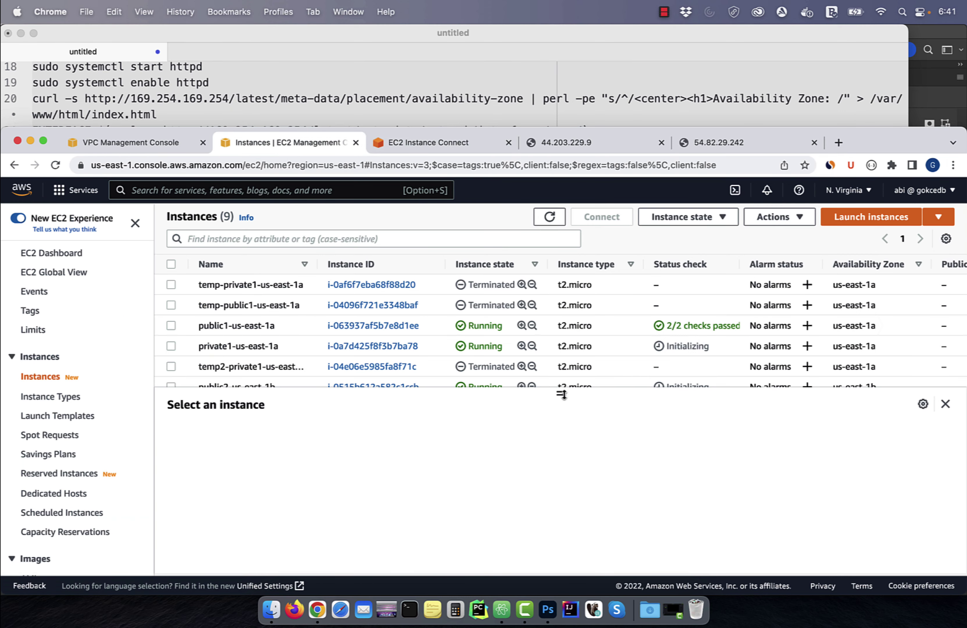
drag(561, 394, 564, 407)
click(247, 387)
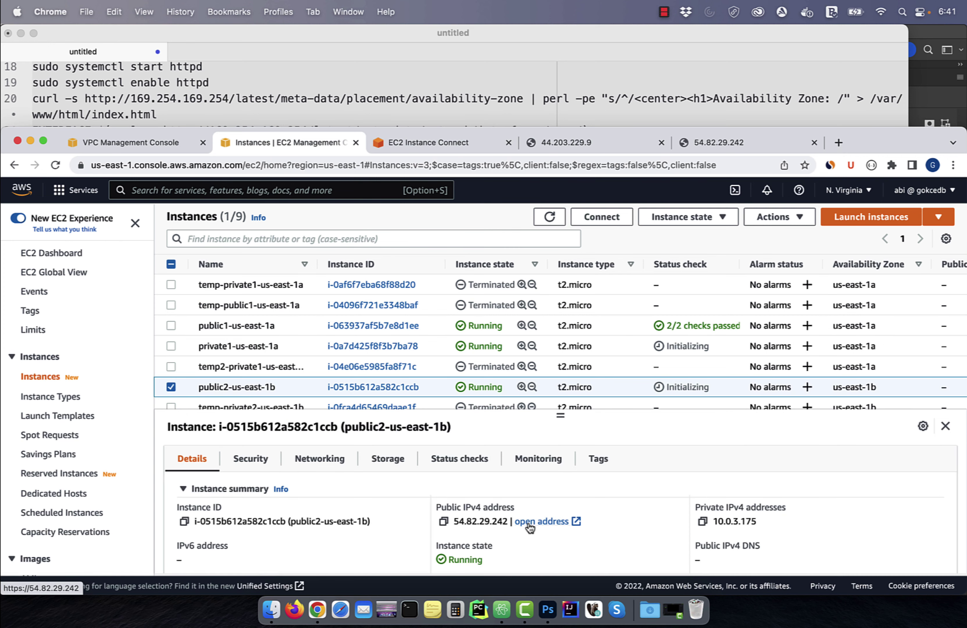
click(389, 519)
click(449, 151)
text(curl -s)
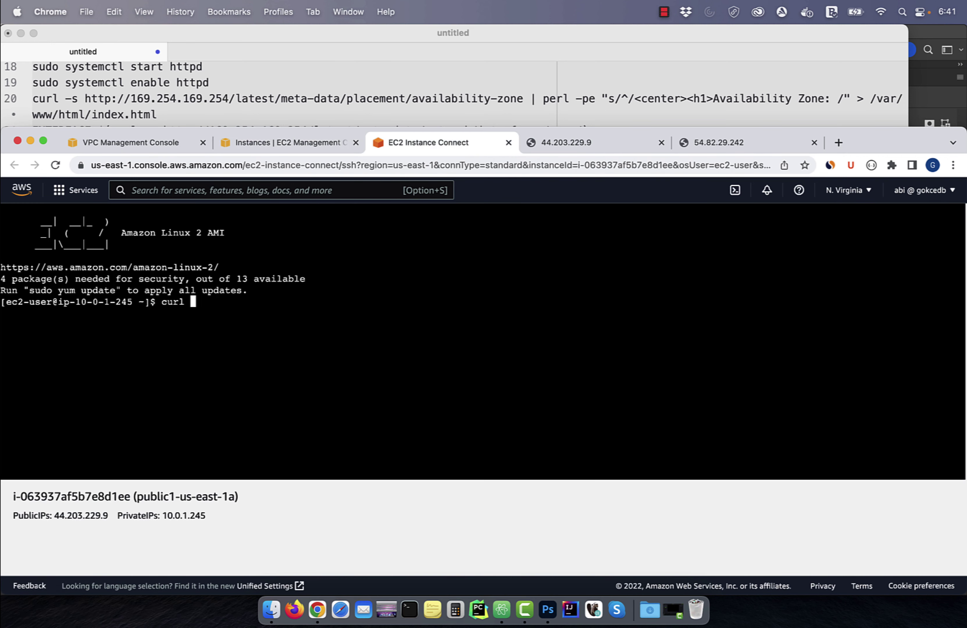
key(super+v)
key(Return)
Step: Run curl -s from the public1-us-east-1a terminal against the private addresses of private1-us-east-1a (10.0.2.71) and private2-us-east-1b (10.0.4.71)
text(curl -s 10.0.2.71)
key(Return)
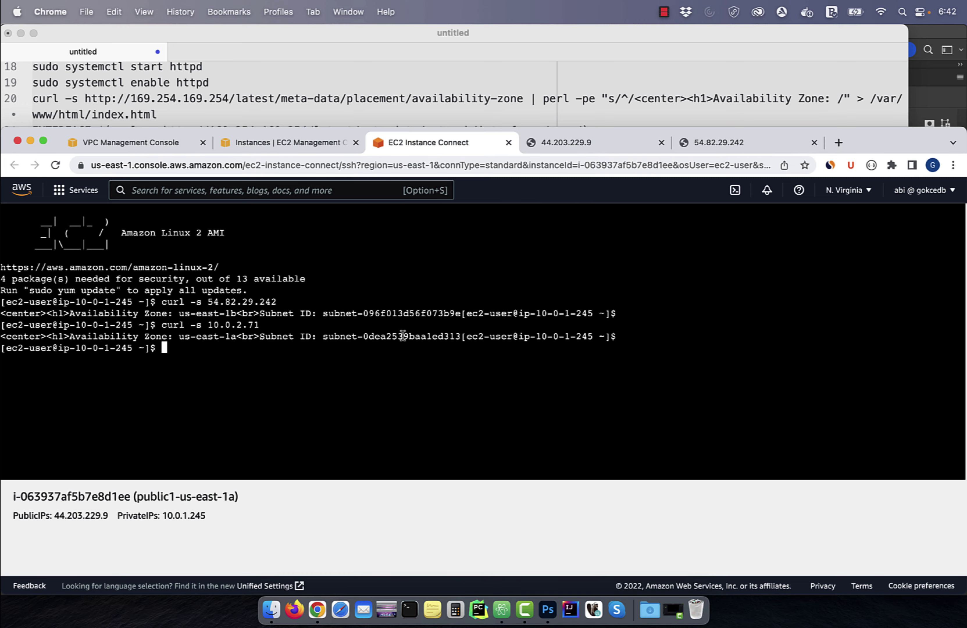
click(281, 142)
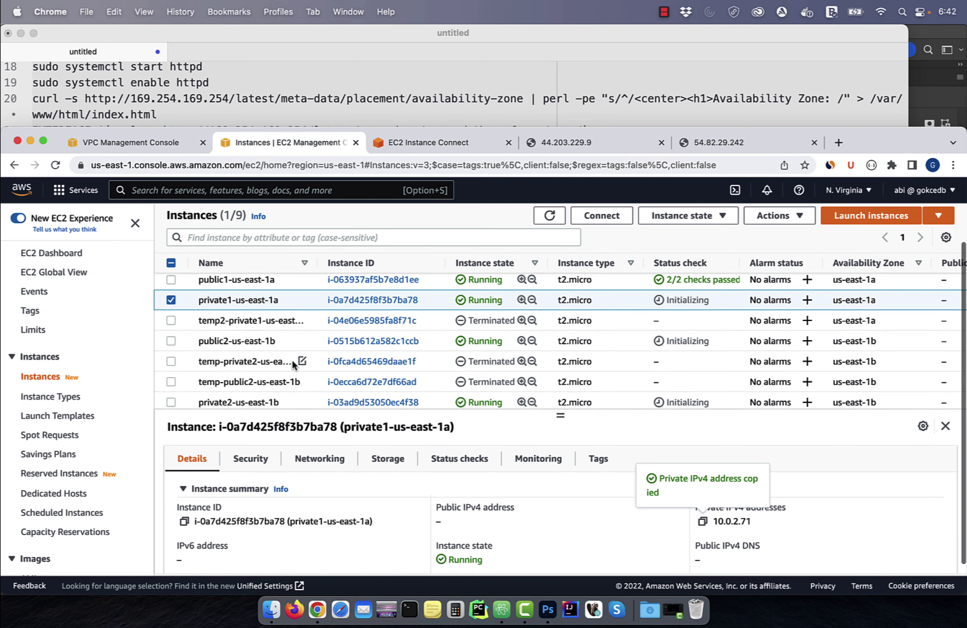
click(244, 402)
click(702, 521)
click(427, 142)
text(curl -s)
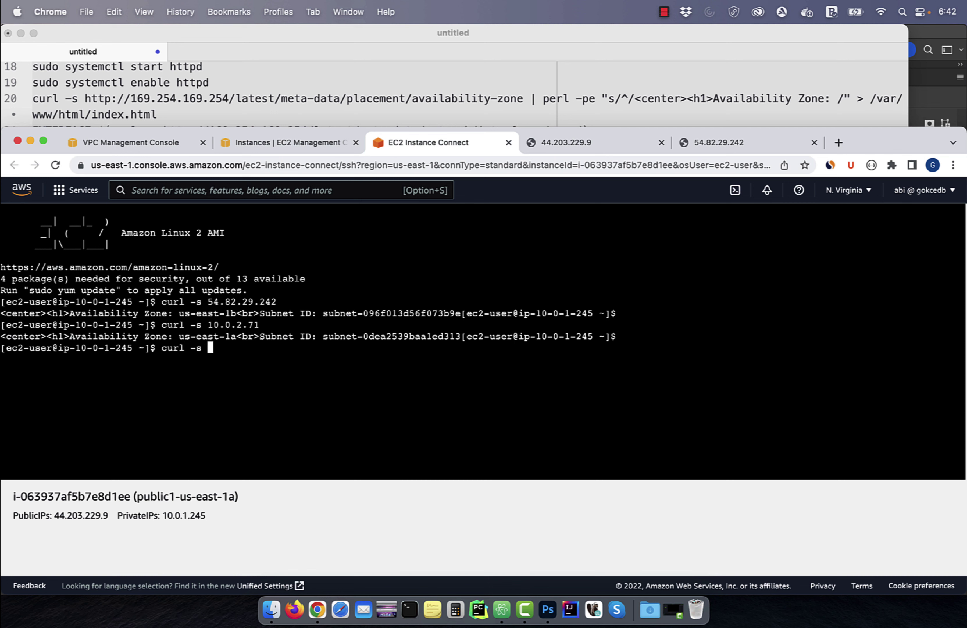
key(super+v)
key(Return)
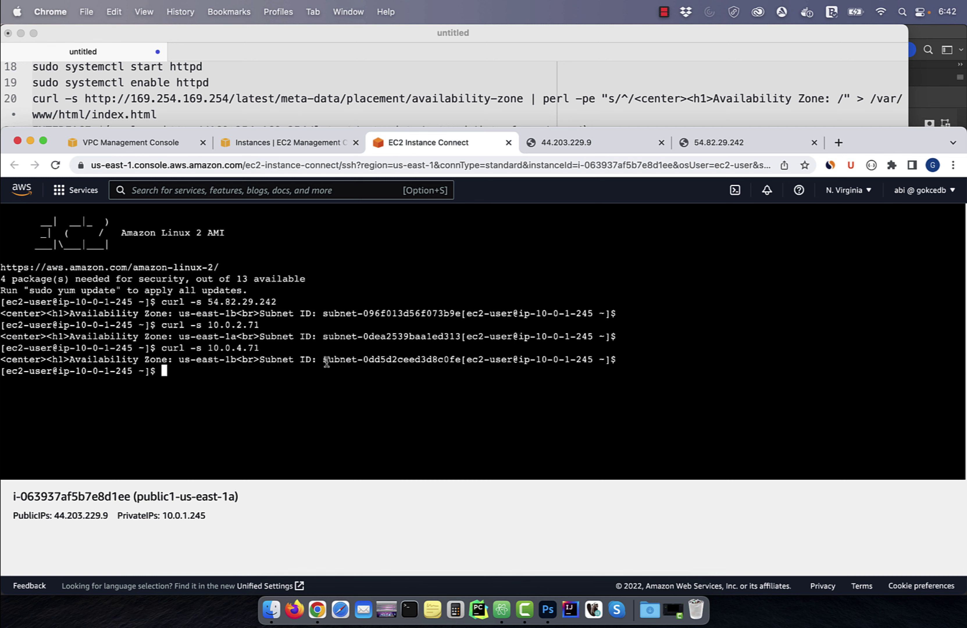
Step: Copy subnet-0dd5d2ceed3d8c0fe from the last curl output, filter the VPC subnets by that ID and examine its CIDR, zone and route table columns
drag(327, 361, 457, 360)
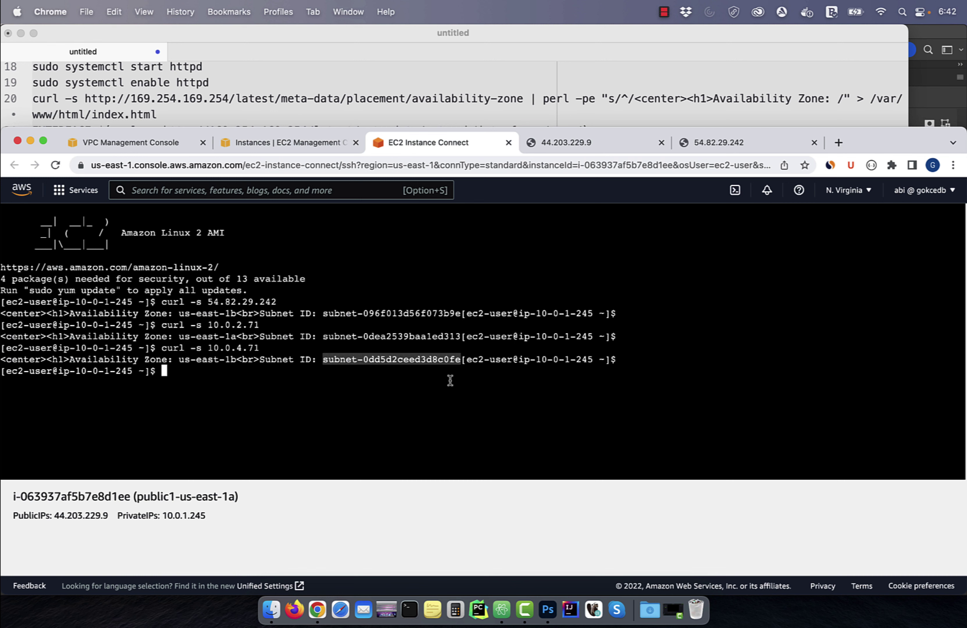
click(162, 146)
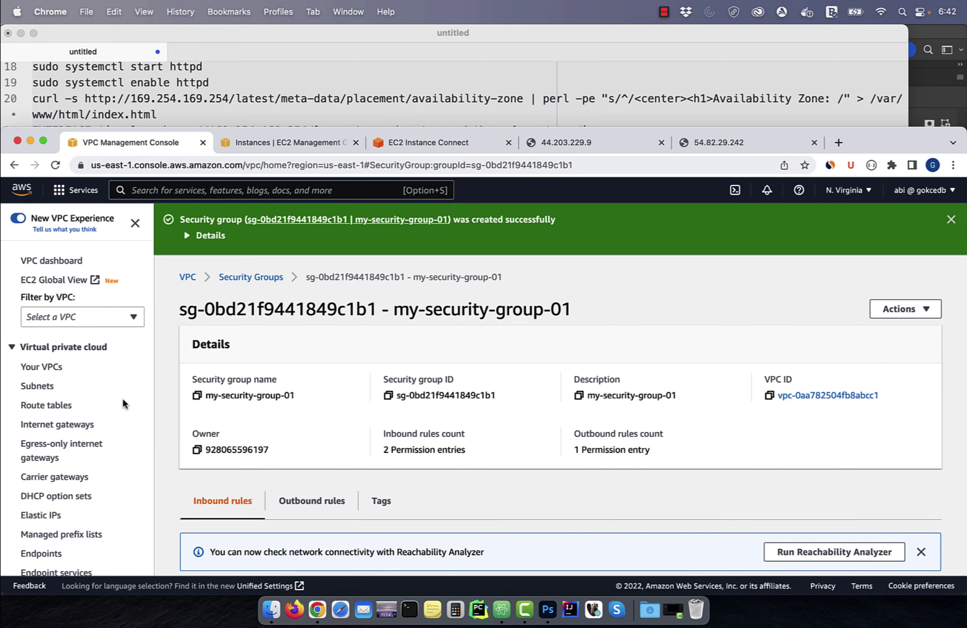
click(39, 385)
click(302, 250)
key(super+v)
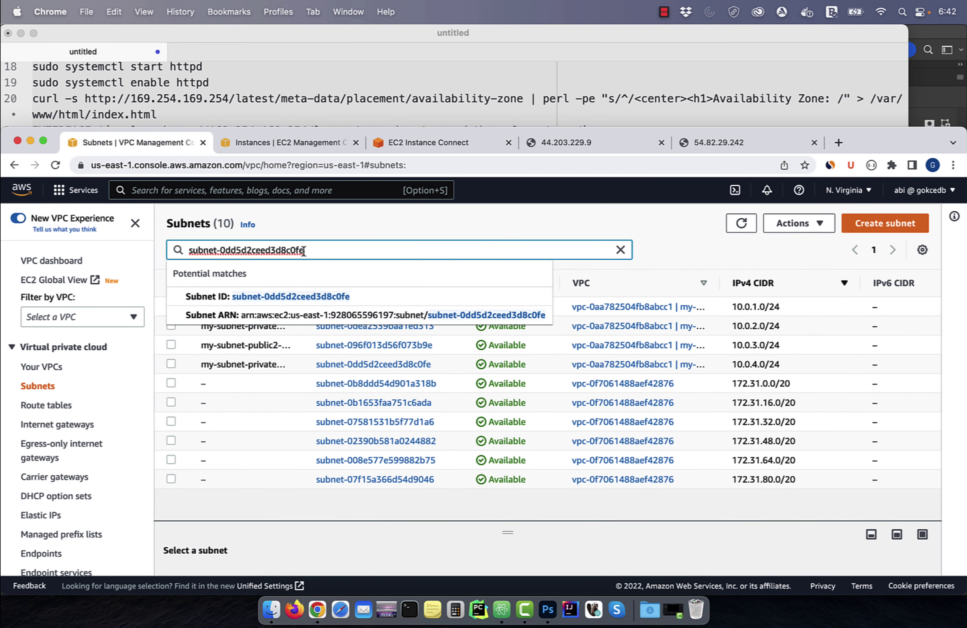
click(291, 295)
scroll(460, 336, right, 5)
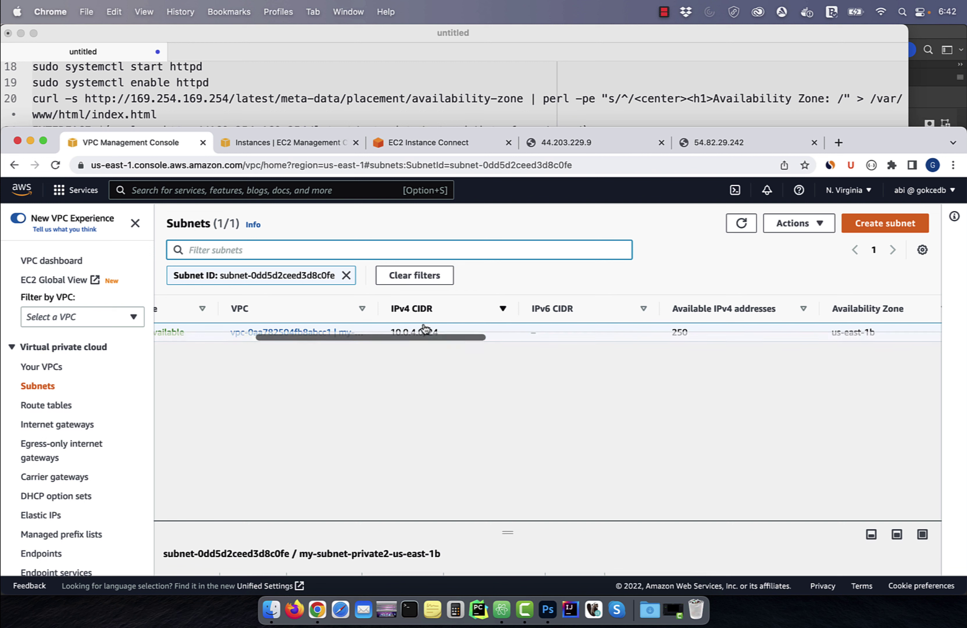
drag(378, 308, 417, 312)
scroll(488, 331, right, 5)
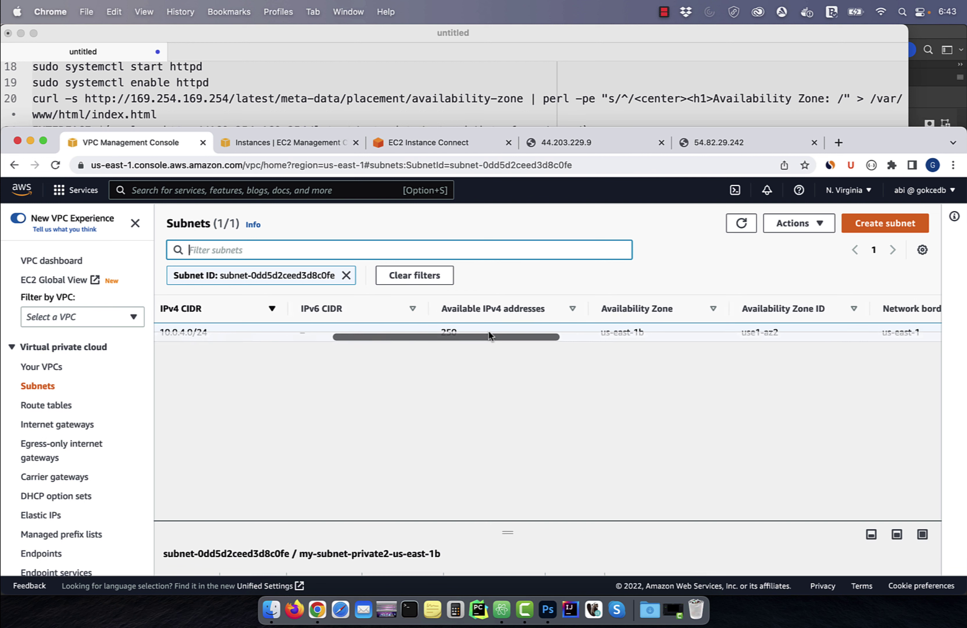
scroll(658, 317, right, 5)
scroll(654, 313, right, 5)
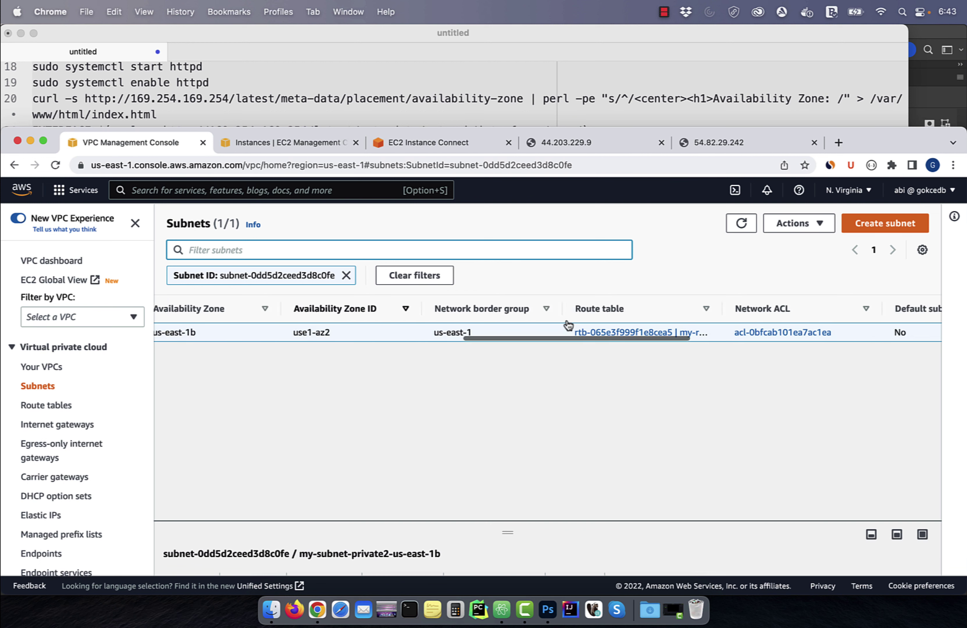